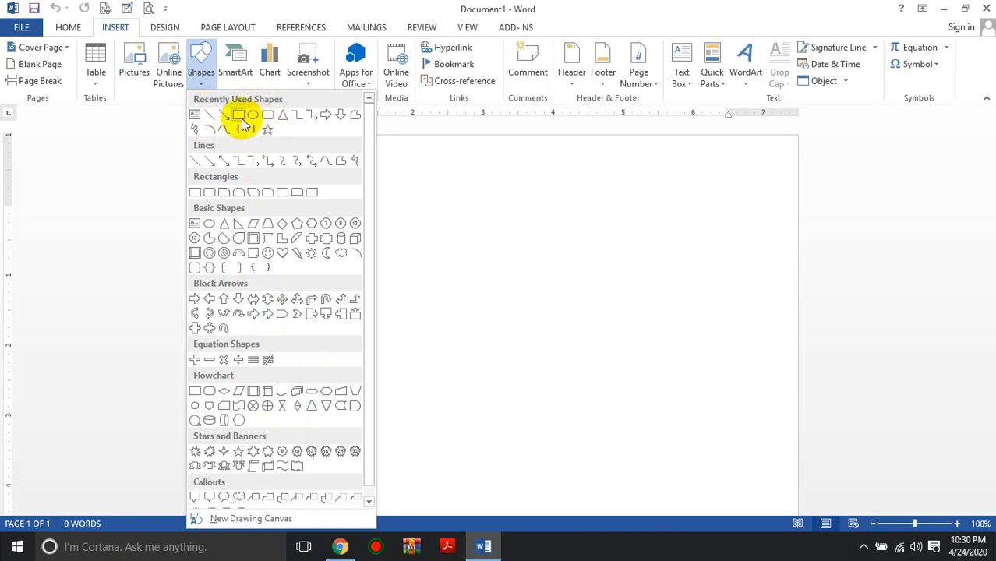
# Step: Draw a Wave shape about 2.22" high and 2.68" wide in the upper part of the page
pyautogui.scroll(-1, 281, 342)
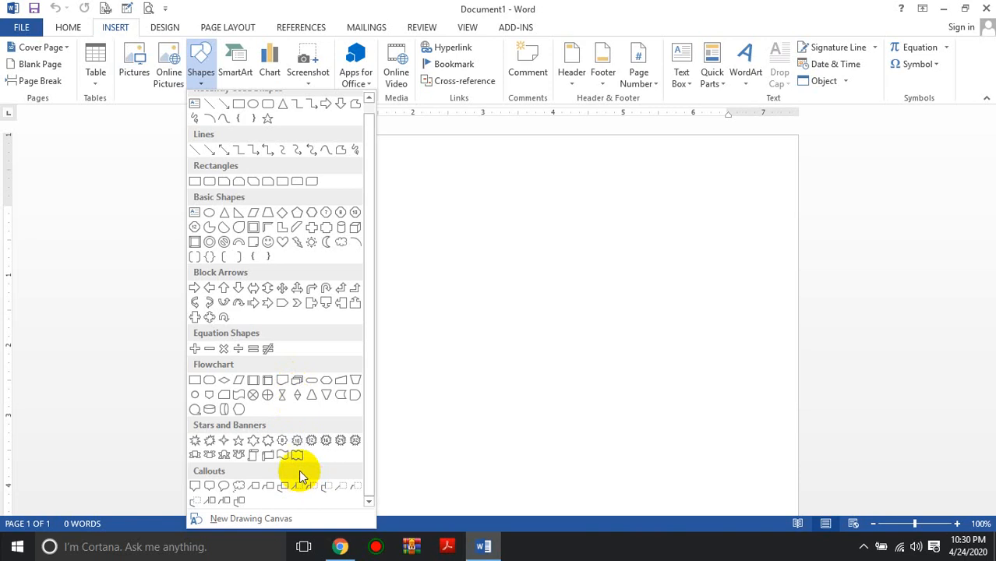
pyautogui.click(282, 458)
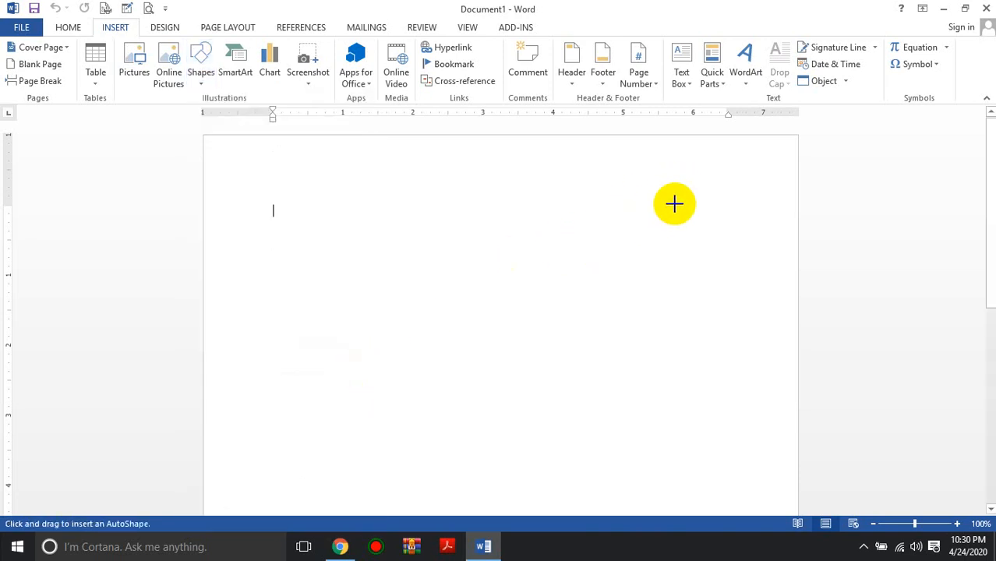
pyautogui.click(204, 74)
pyautogui.click(635, 250)
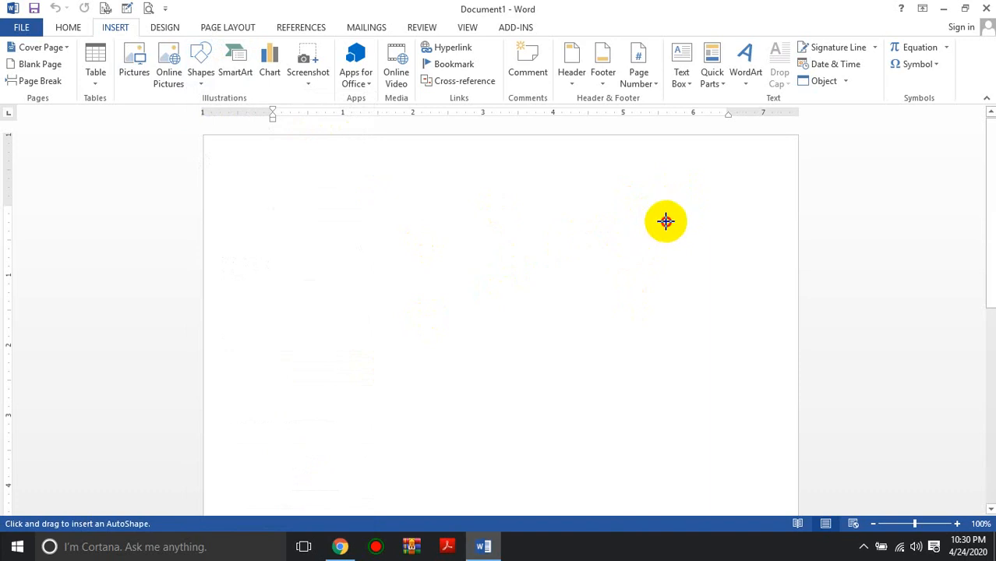
pyautogui.moveTo(664, 222); pyautogui.dragTo(483, 372)
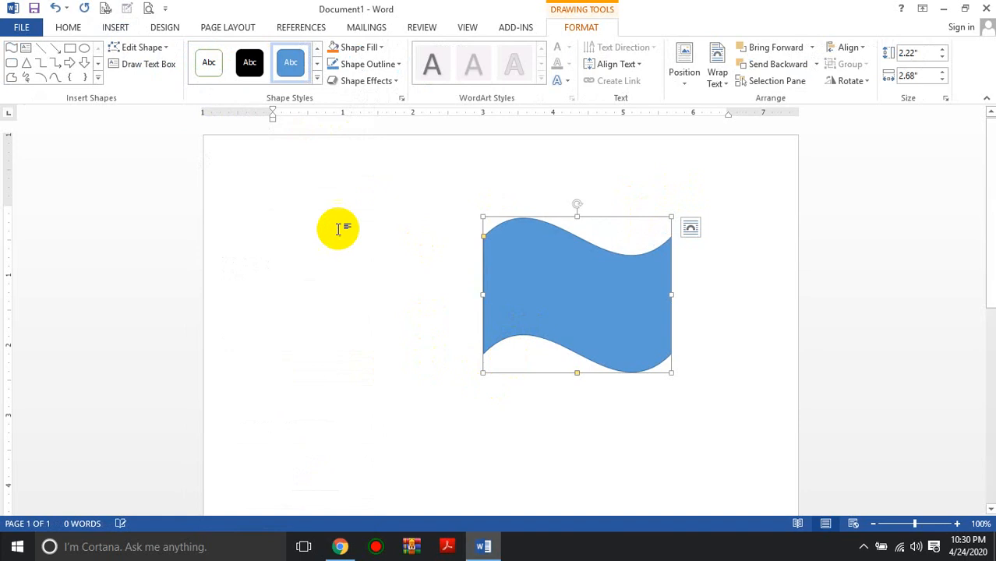
pyautogui.click(573, 306)
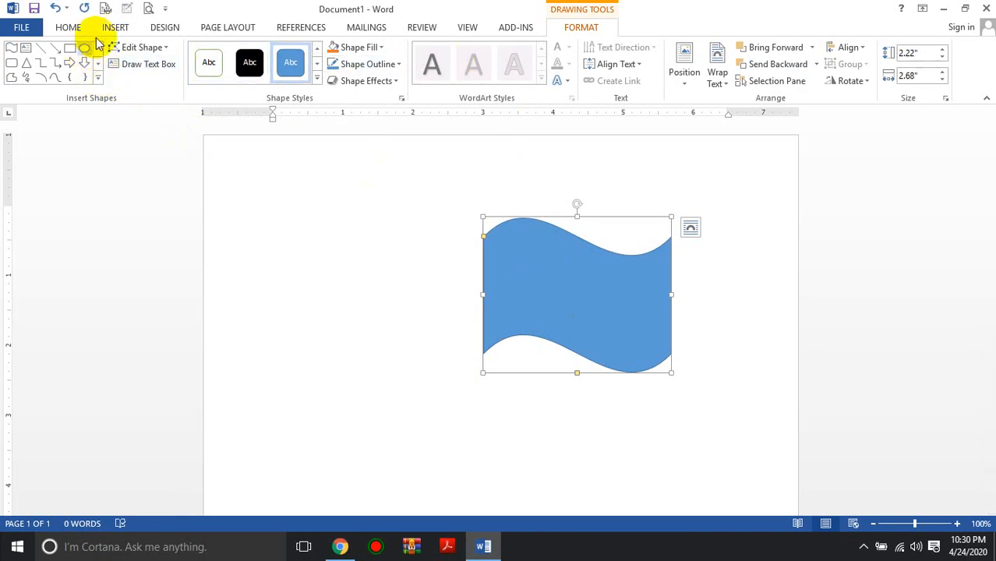
# Step: Draw a tall, thin Can shape about 6.67" high and 0.2" wide beside the wave as a flagpole
pyautogui.click(97, 77)
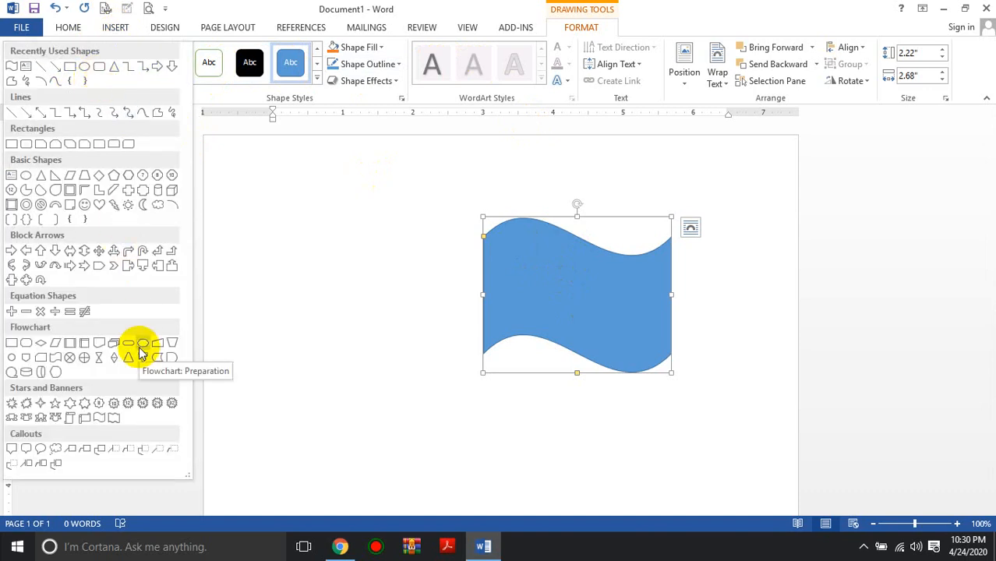
pyautogui.click(155, 195)
pyautogui.moveTo(457, 194); pyautogui.dragTo(444, 510)
pyautogui.scroll(3, 483, 318)
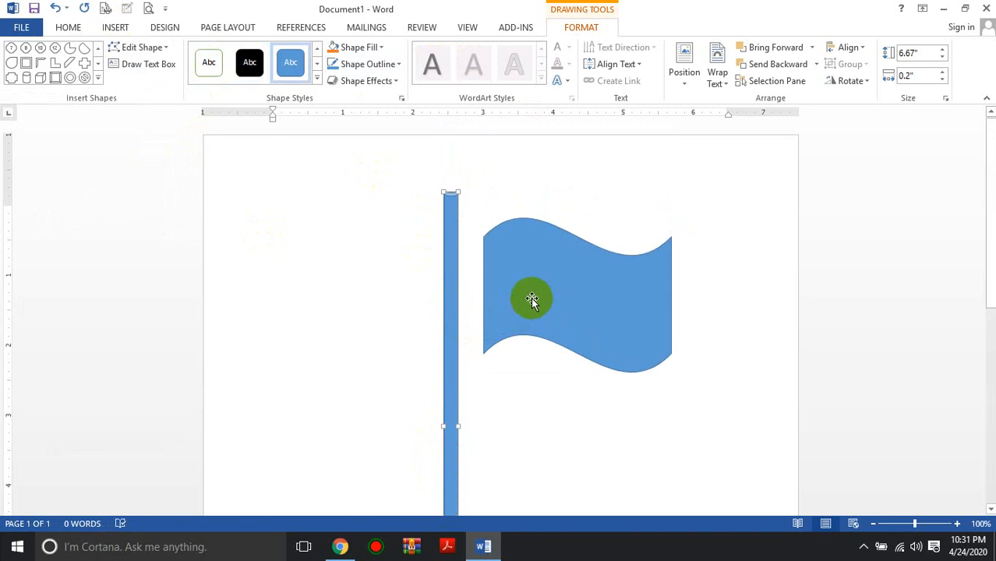
# Step: Move the wave against the pole's right edge near its top and nudge it slightly downward
pyautogui.moveTo(527, 290); pyautogui.dragTo(504, 261)
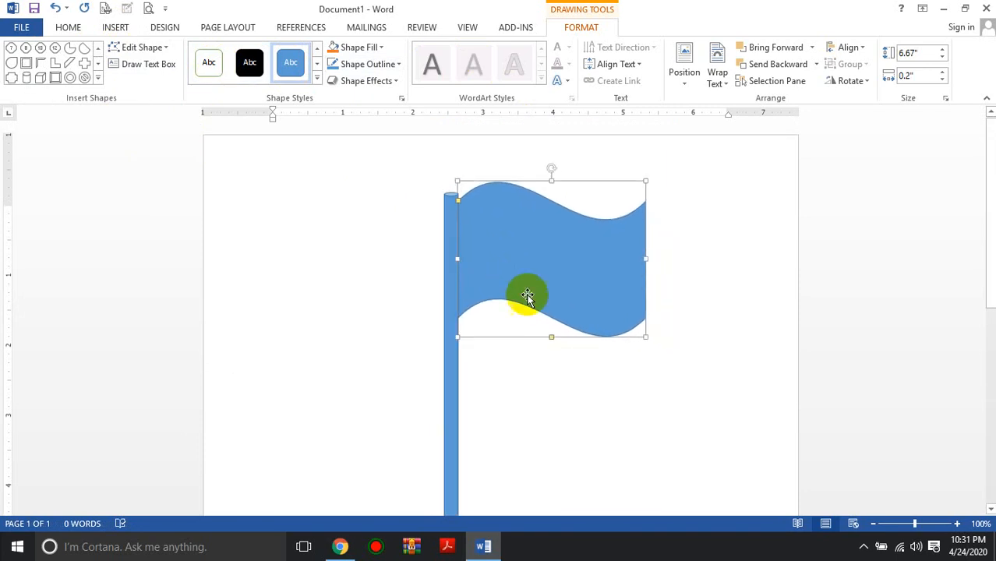
pyautogui.press('Down')
pyautogui.press('Down')
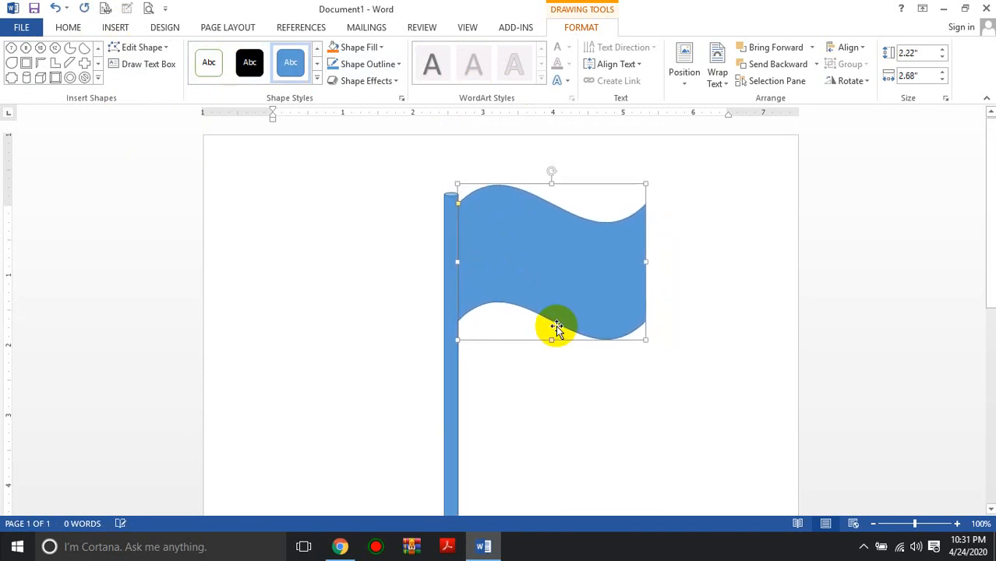
# Step: Widen the wave to about 3.82" away from the pole and lower it slightly to align with the pole's top
pyautogui.click(666, 262)
pyautogui.click(648, 268)
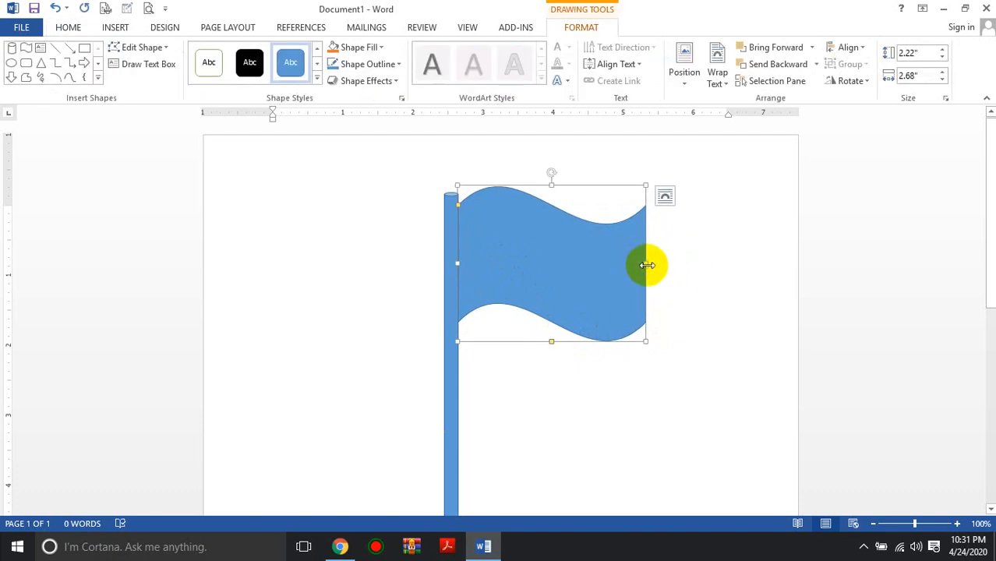
pyautogui.moveTo(653, 263); pyautogui.dragTo(727, 263)
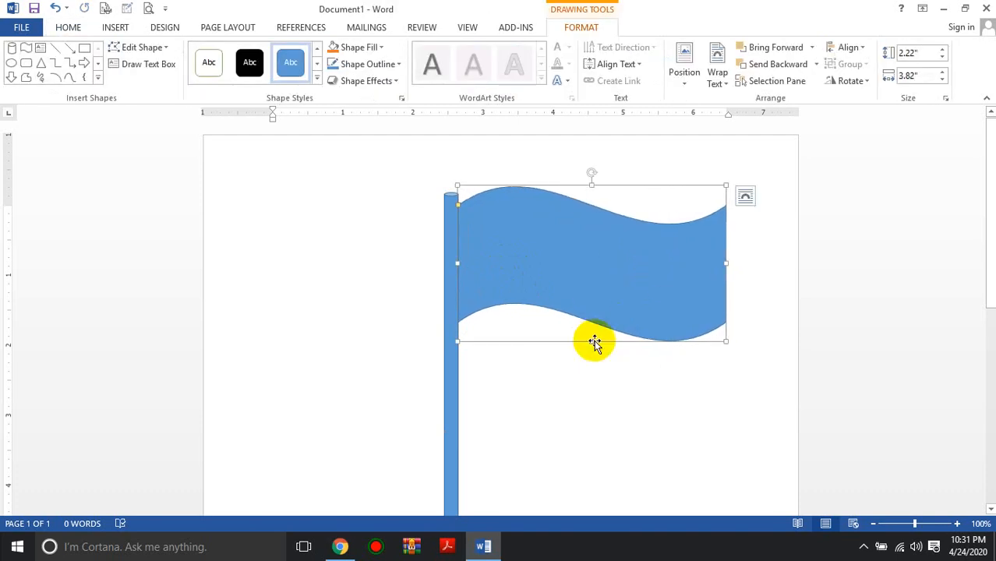
pyautogui.moveTo(595, 343); pyautogui.dragTo(591, 350)
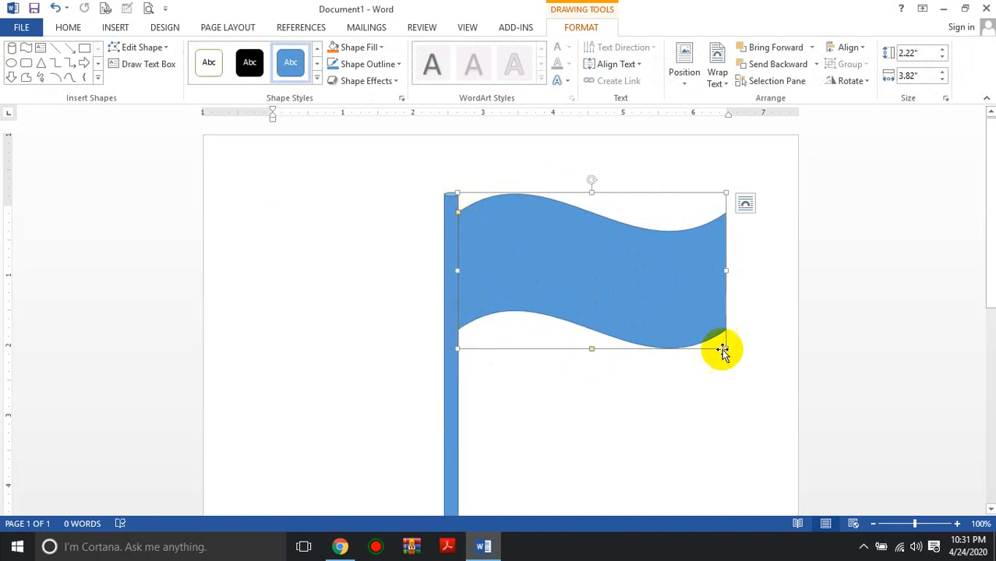
# Step: Enlarge the wave to about 3.34" high and 4.44" wide, keeping its upper corner at the pole
pyautogui.click(605, 344)
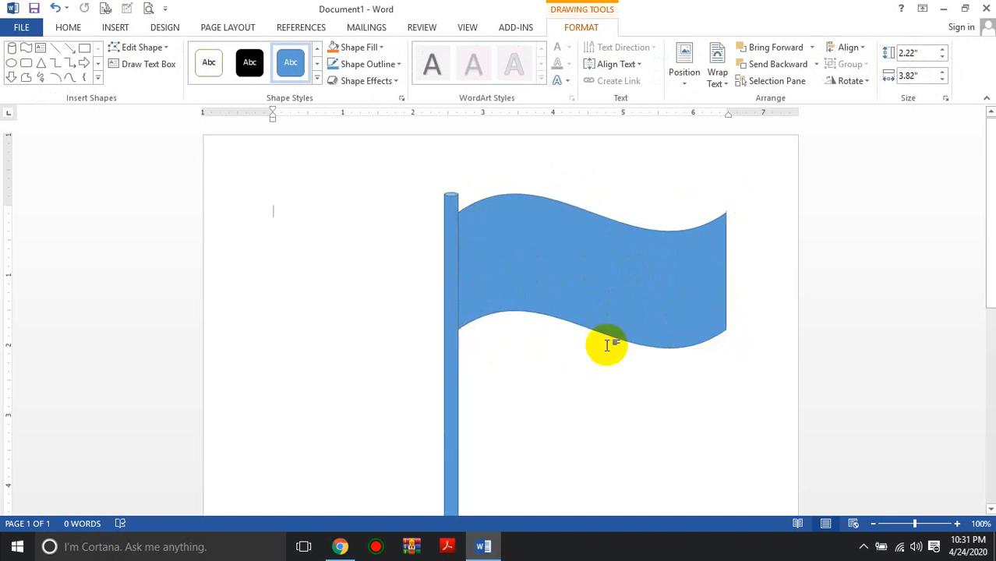
pyautogui.click(605, 269)
pyautogui.click(605, 268)
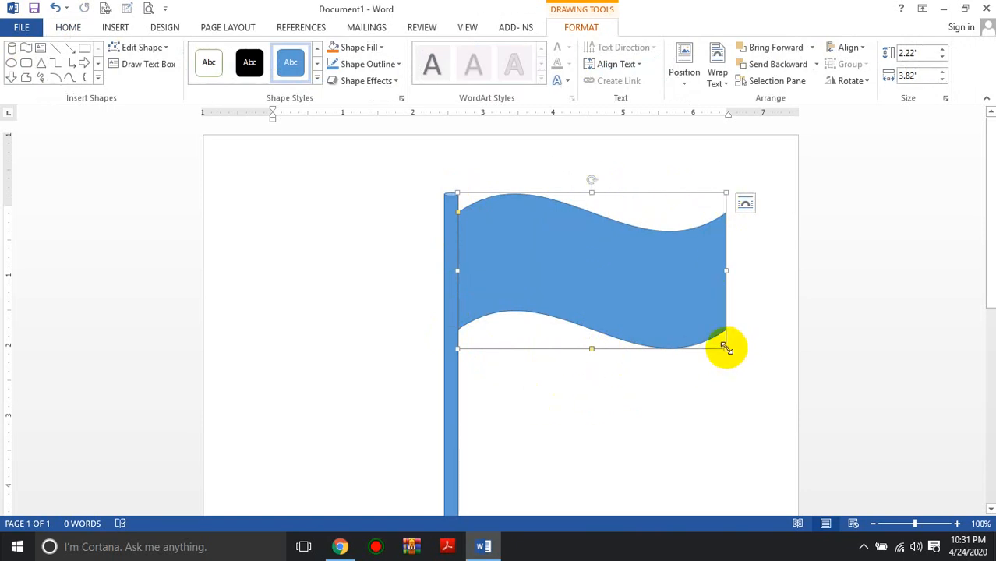
pyautogui.moveTo(725, 349); pyautogui.dragTo(769, 427)
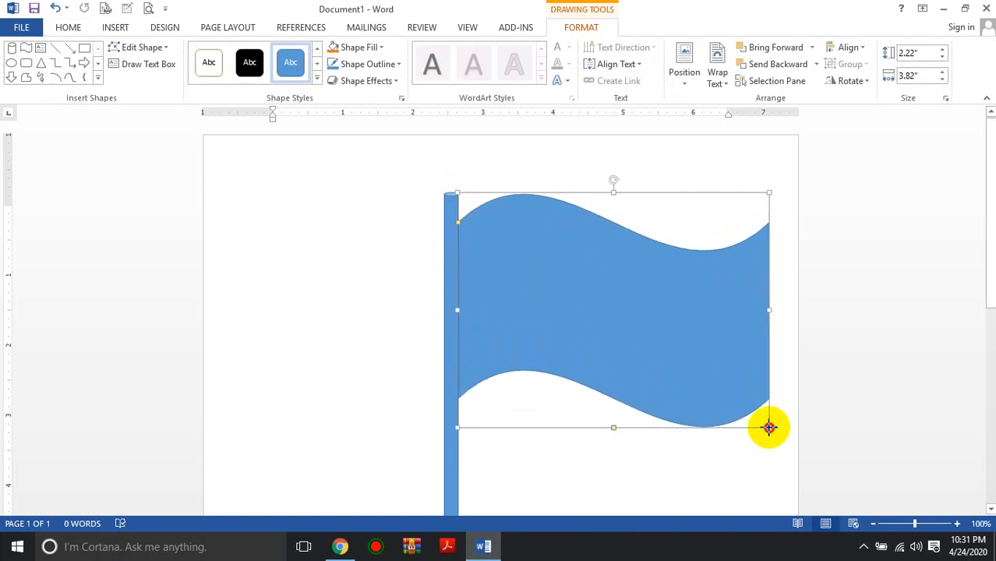
pyautogui.scroll(-2, 538, 367)
pyautogui.click(548, 413)
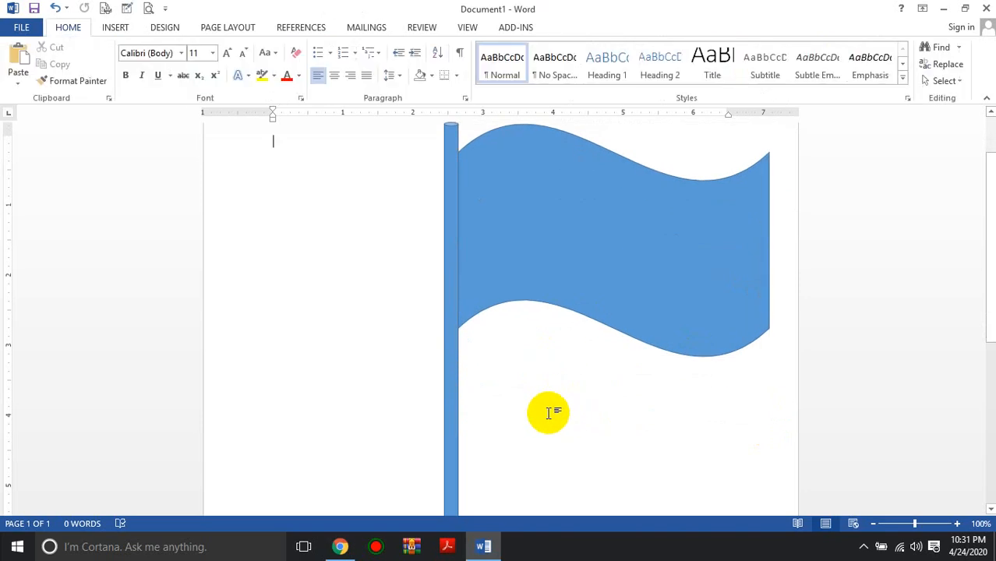
pyautogui.scroll(2, 553, 411)
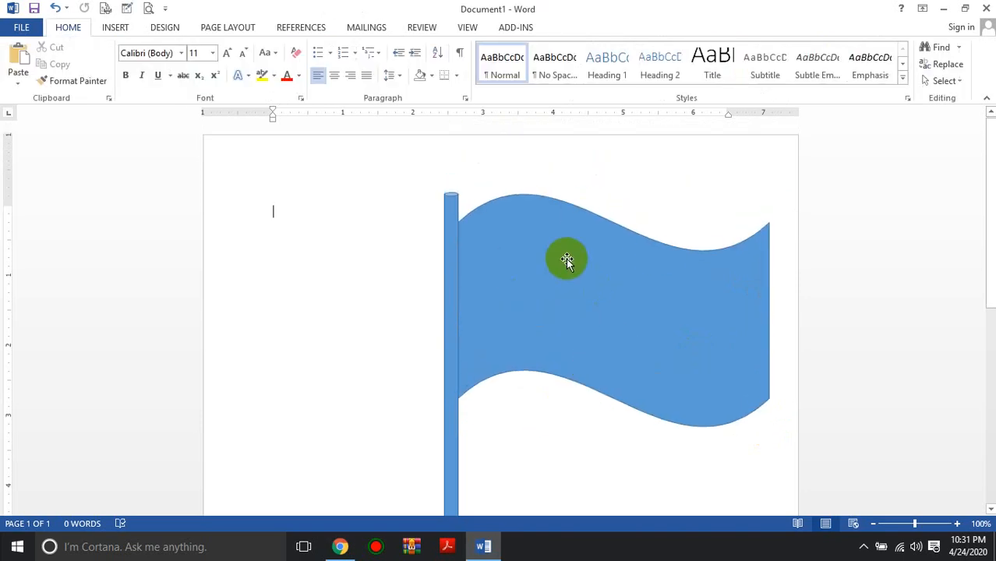
# Step: Fill the wave shape with the standard Green colour
pyautogui.click(540, 279)
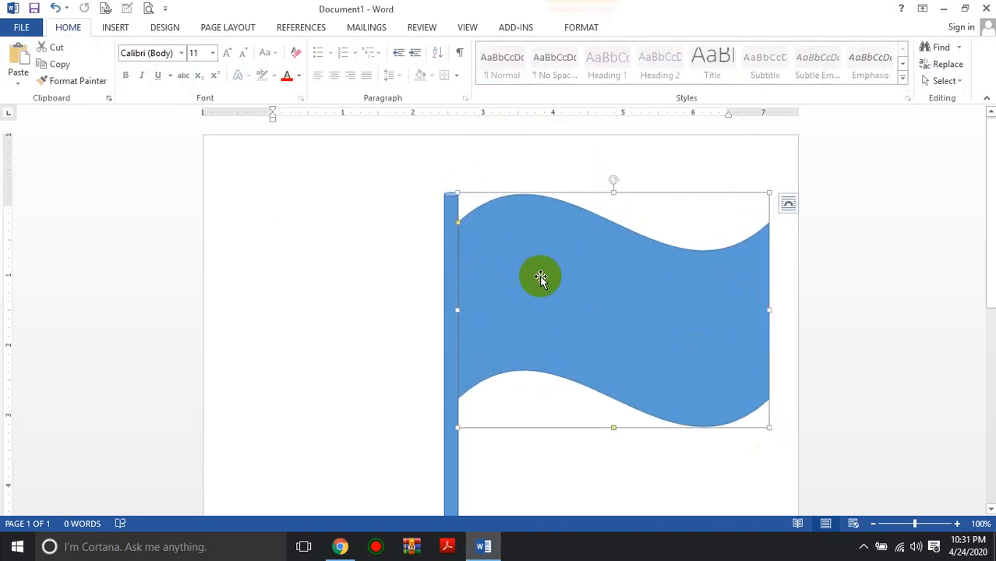
pyautogui.click(603, 282)
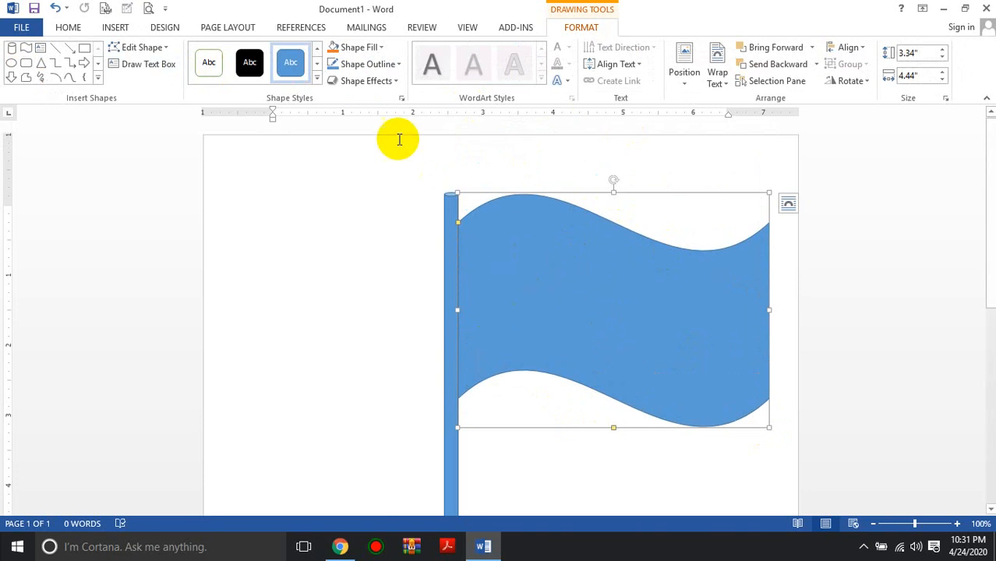
pyautogui.click(382, 48)
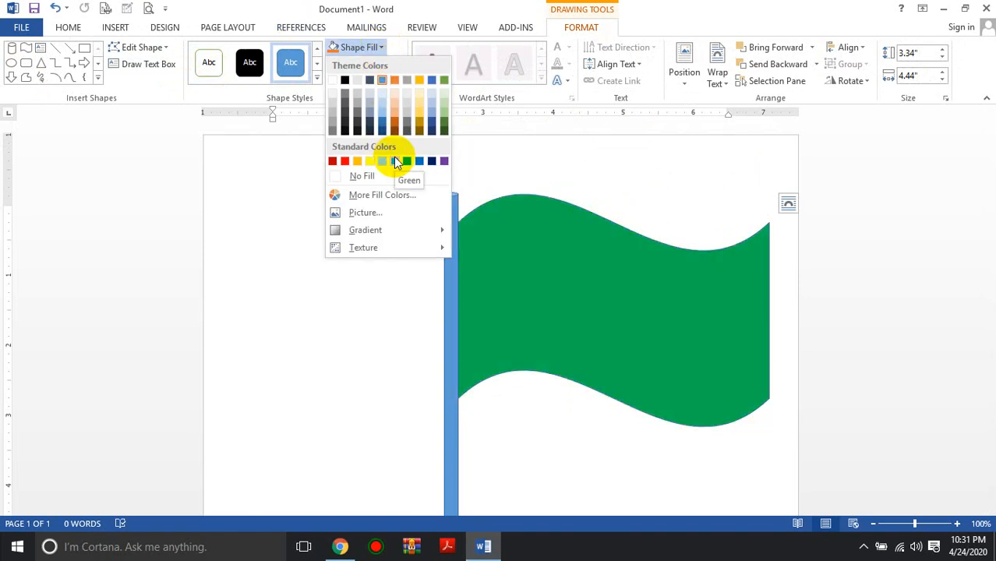
pyautogui.click(395, 160)
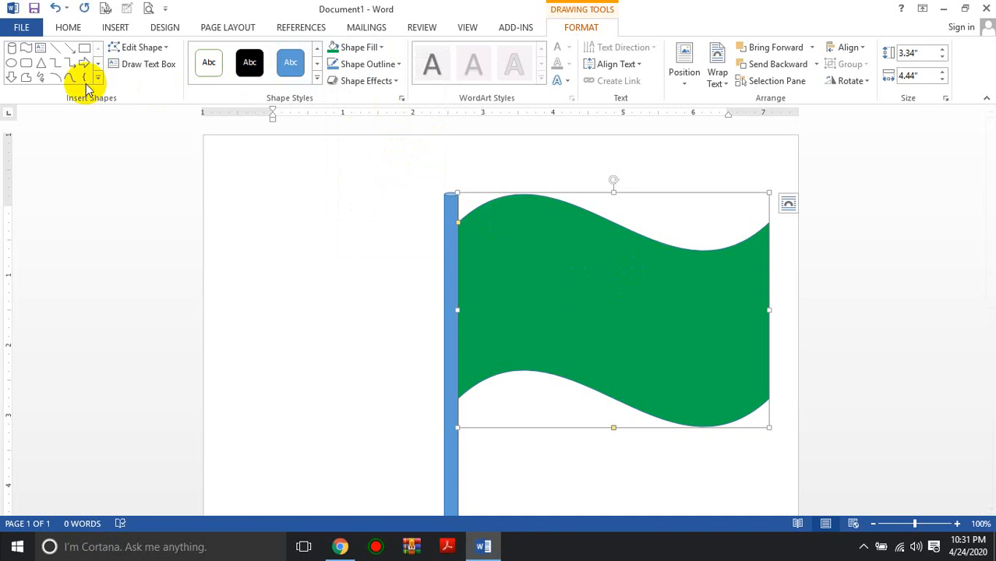
# Step: Draw an oval about 1.24" high and 1.64" wide in the middle of the green wave and fill it with standard Red
pyautogui.click(13, 63)
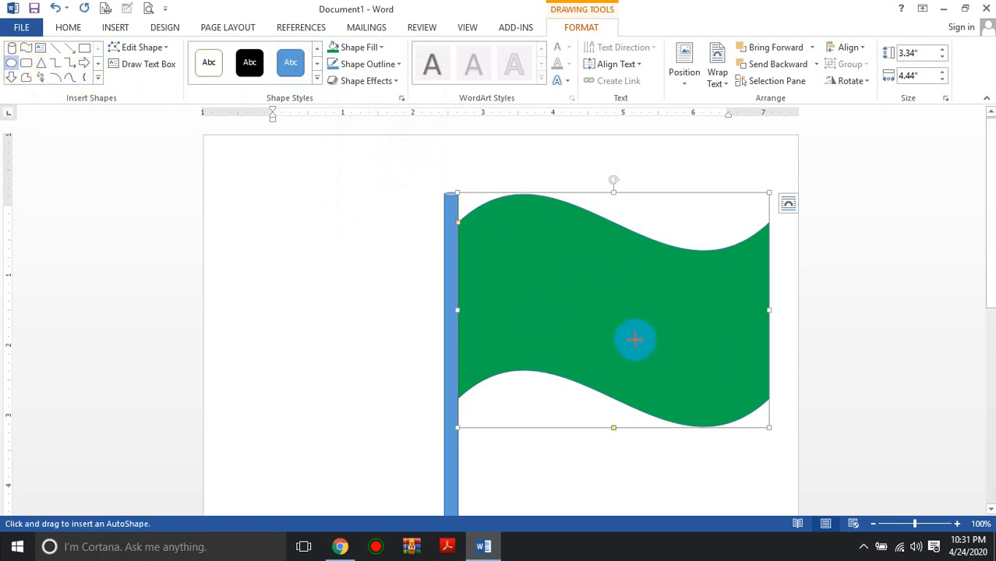
pyautogui.moveTo(598, 288); pyautogui.dragTo(537, 263)
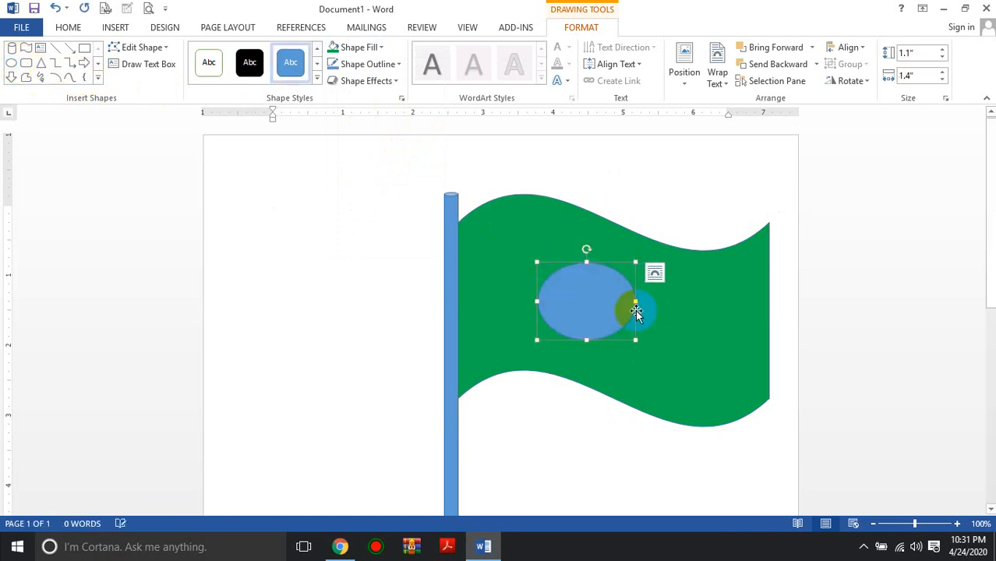
pyautogui.moveTo(635, 301); pyautogui.dragTo(649, 305)
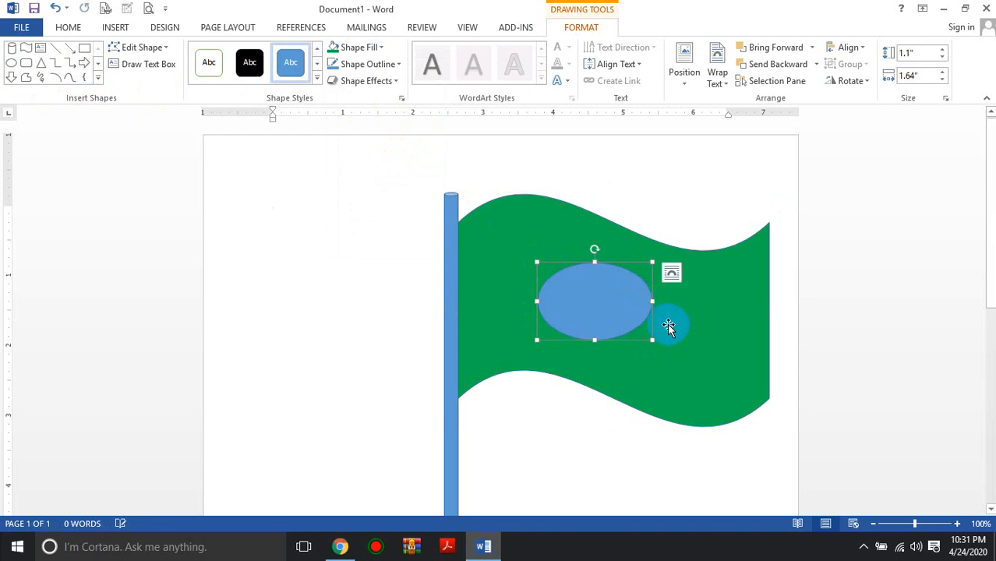
pyautogui.click(611, 300)
pyautogui.moveTo(592, 340); pyautogui.dragTo(595, 348)
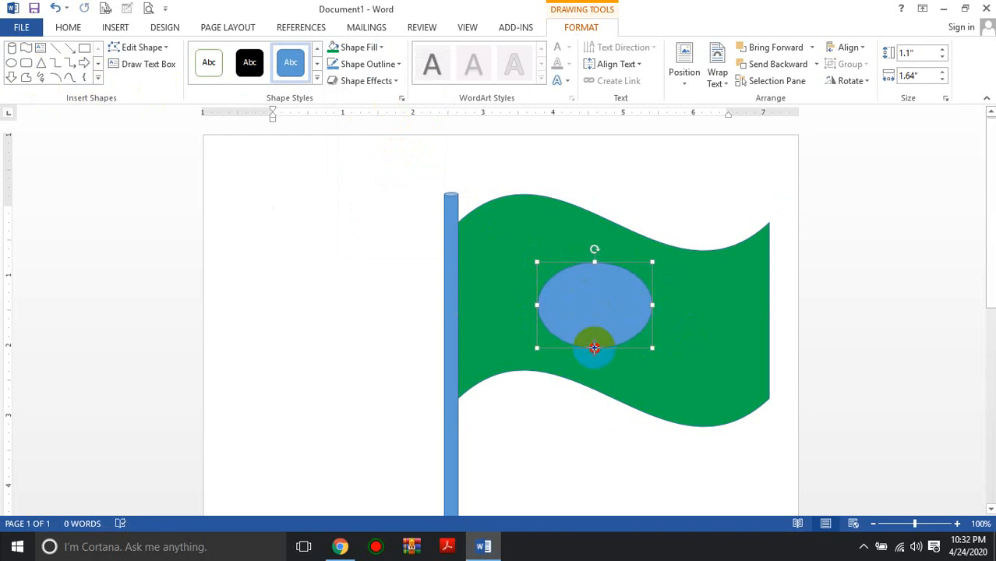
pyautogui.click(360, 47)
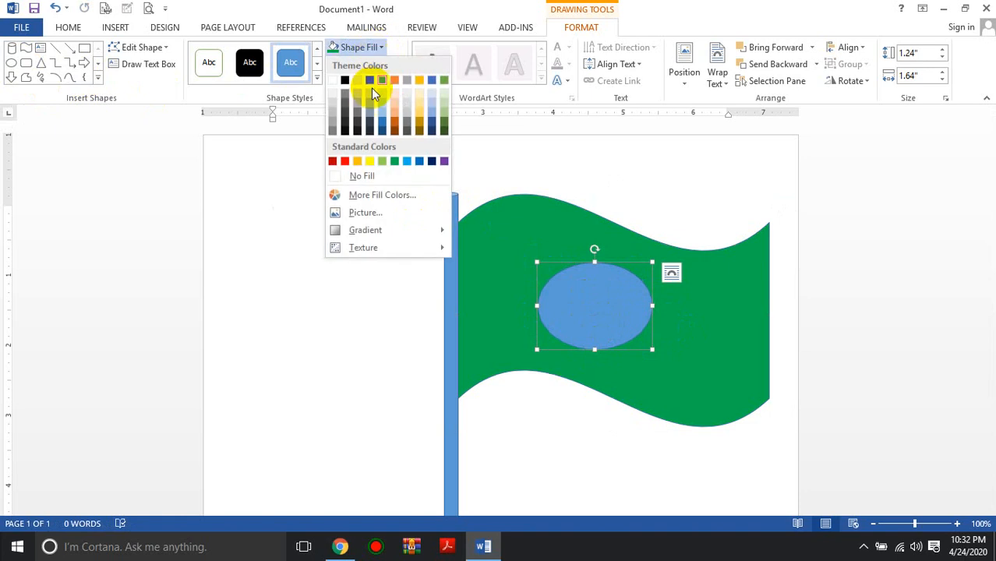
pyautogui.click(346, 162)
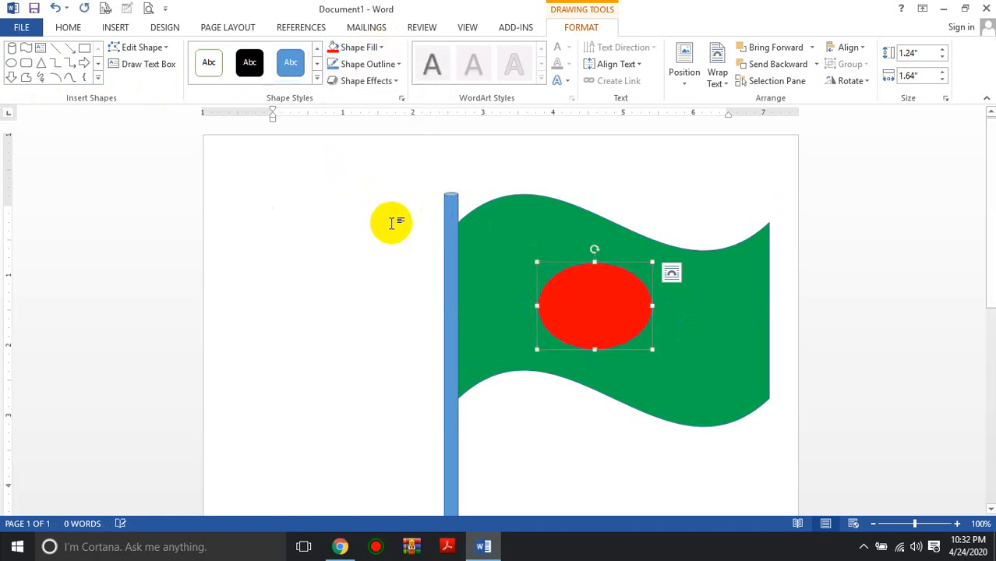
# Step: Fill the flagpole with the standard Dark Red colour and check the whole drawing
pyautogui.click(450, 306)
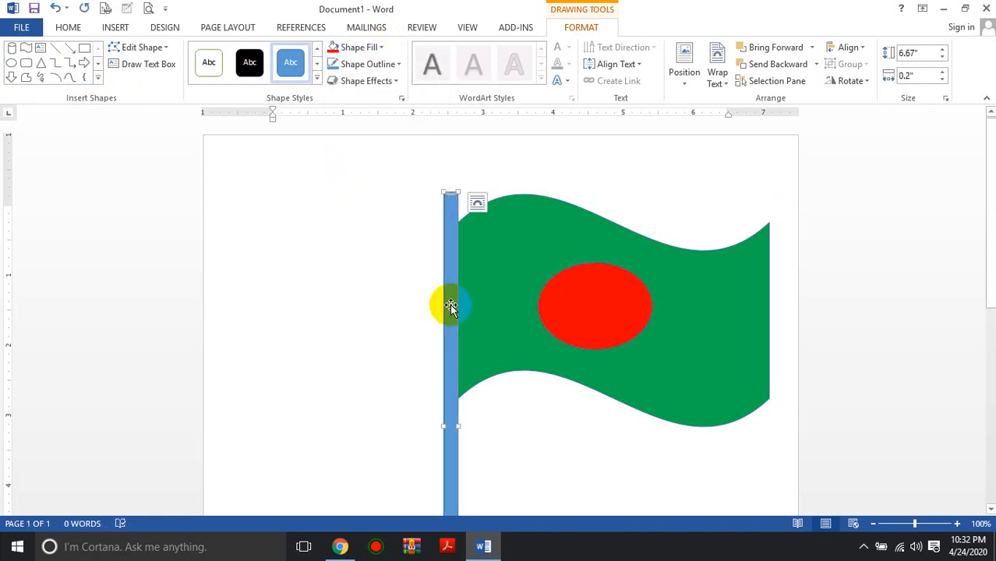
pyautogui.click(367, 49)
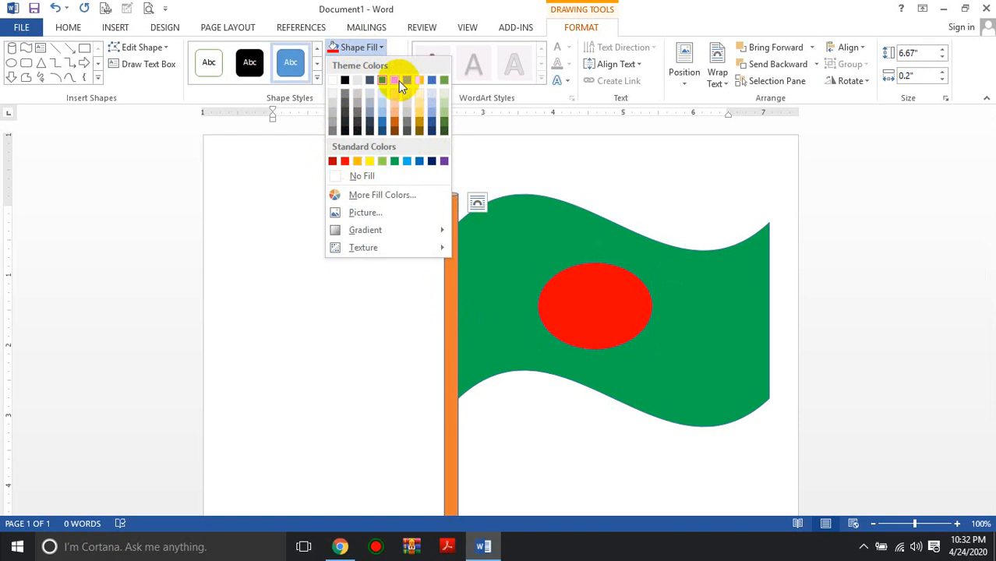
pyautogui.click(333, 161)
pyautogui.click(618, 445)
pyautogui.click(623, 308)
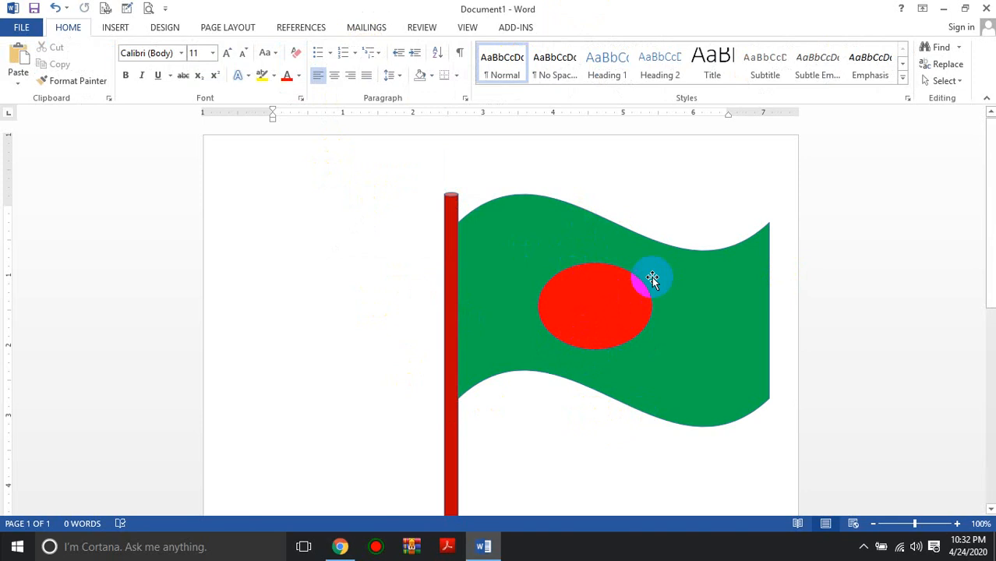
pyautogui.scroll(-4, 553, 390)
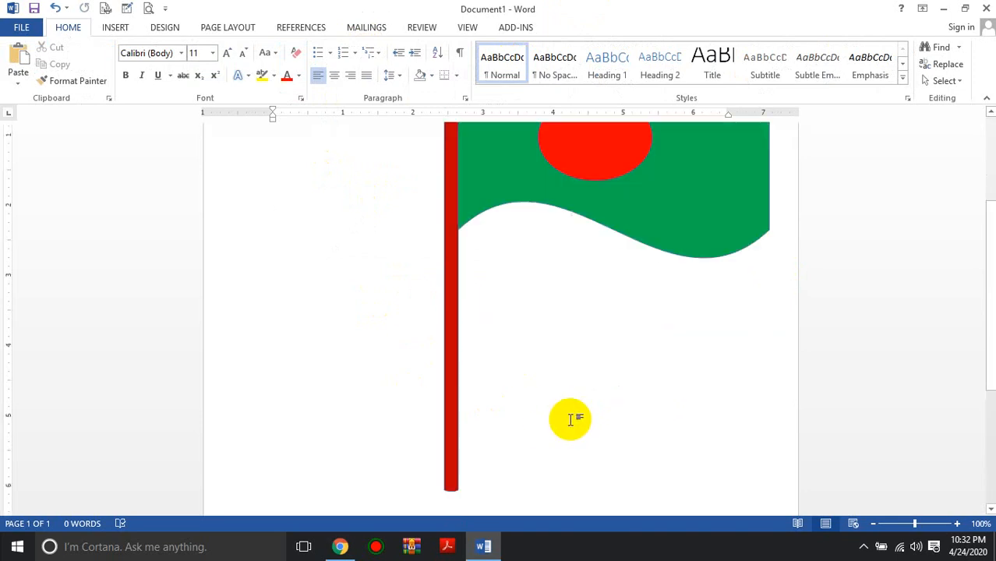
pyautogui.scroll(4, 575, 390)
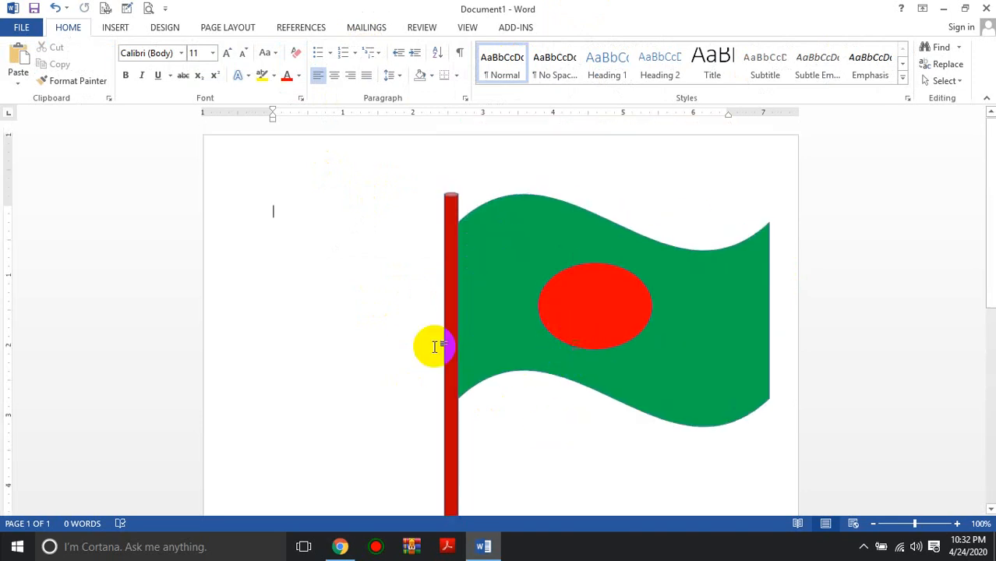
# Step: Group the flagpole, the green wave and the red oval into a single object
pyautogui.click(453, 405)
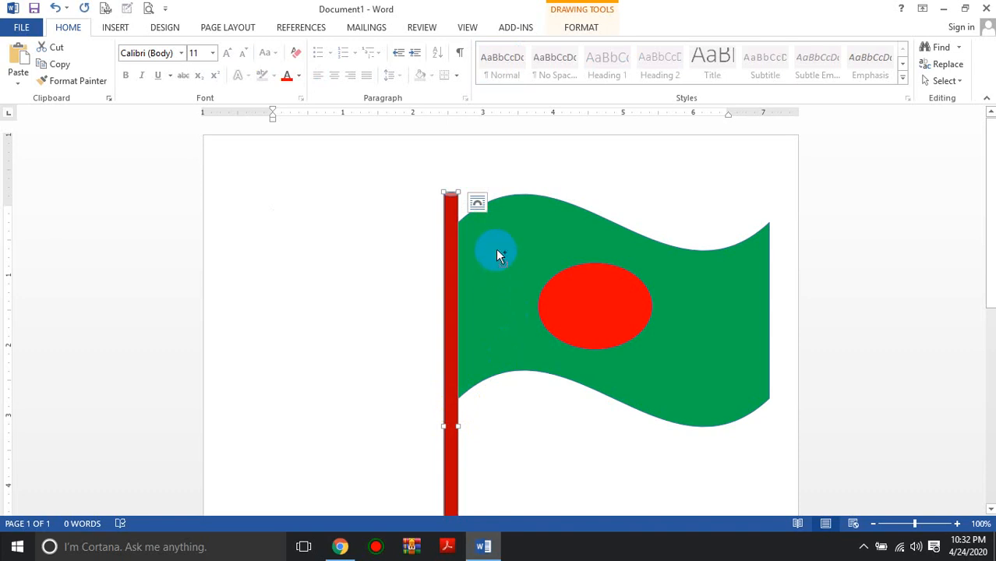
pyautogui.keyDown('shift'); pyautogui.click(513, 277); pyautogui.keyUp('shift')
pyautogui.click(588, 302)
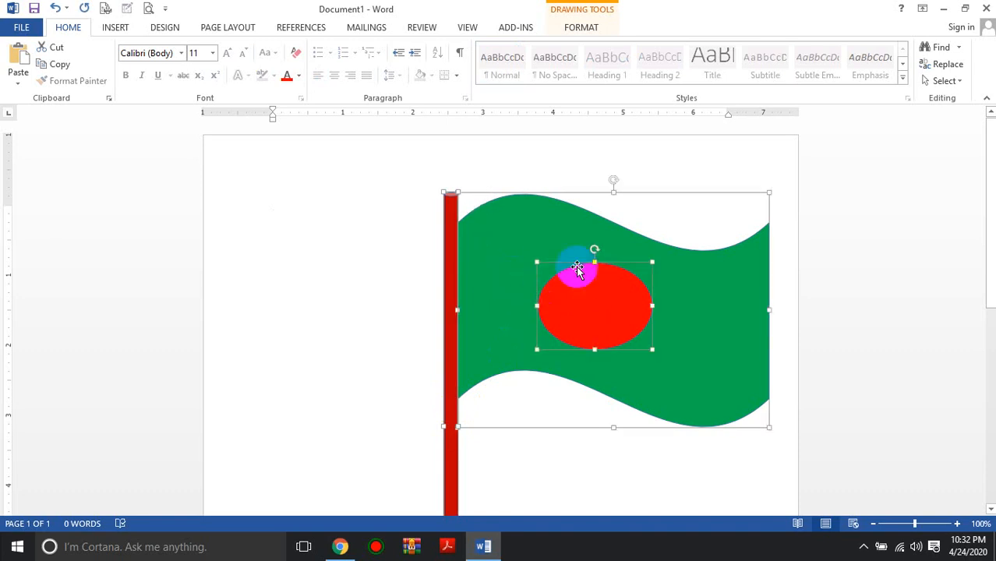
pyautogui.rightClick(499, 282)
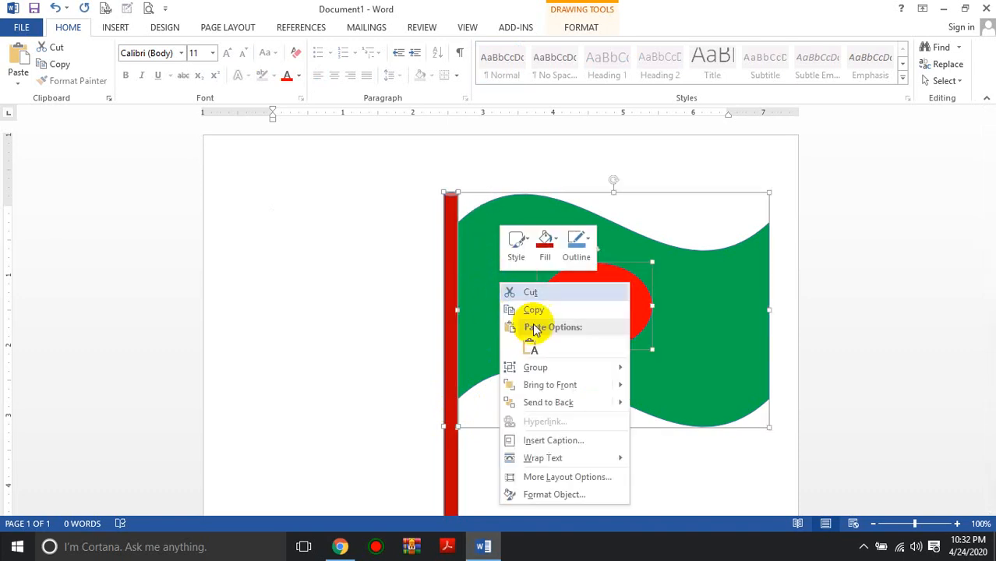
pyautogui.moveTo(557, 376)
pyautogui.click(651, 369)
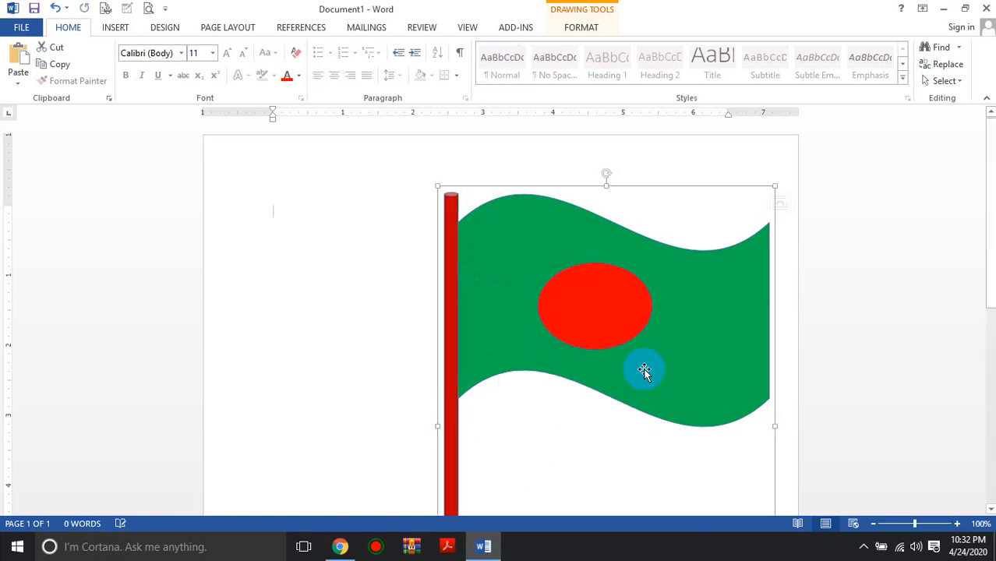
# Step: Move the grouped flag to the upper-left corner of the page and check the whole drawing
pyautogui.moveTo(509, 327); pyautogui.dragTo(284, 289)
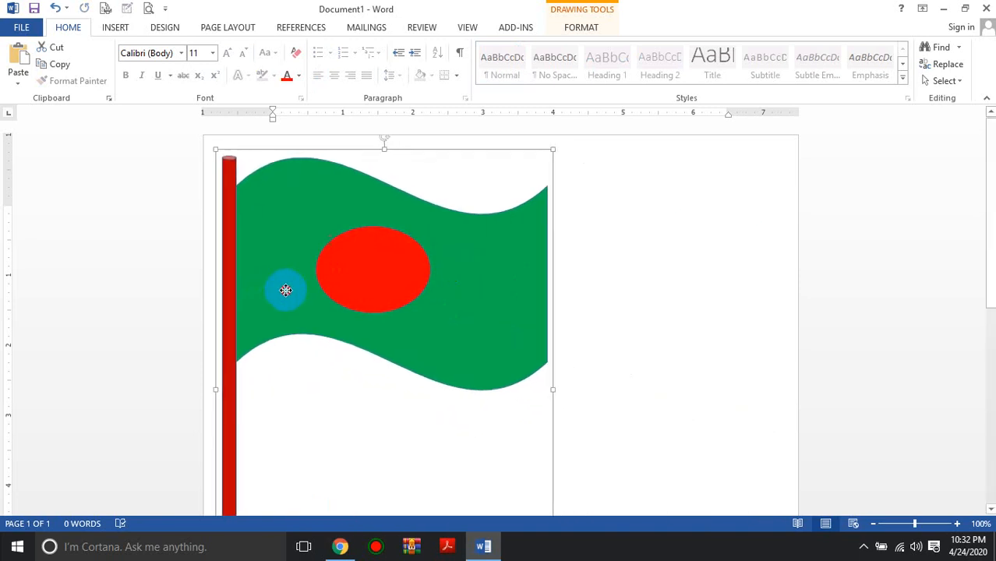
pyautogui.scroll(-5, 524, 327)
pyautogui.scroll(-1, 545, 343)
pyautogui.scroll(4, 569, 360)
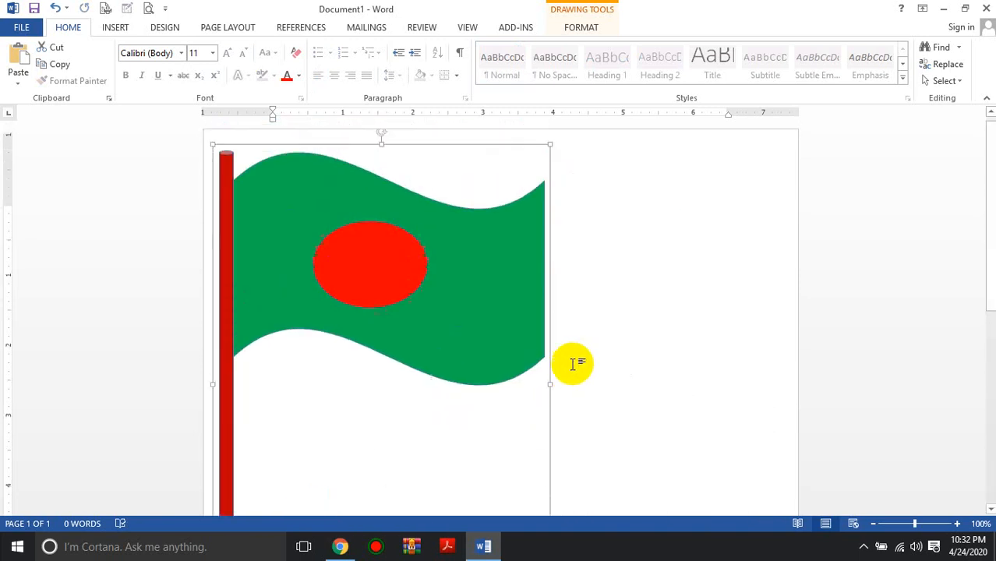
pyautogui.scroll(-7, 575, 360)
pyautogui.click(440, 394)
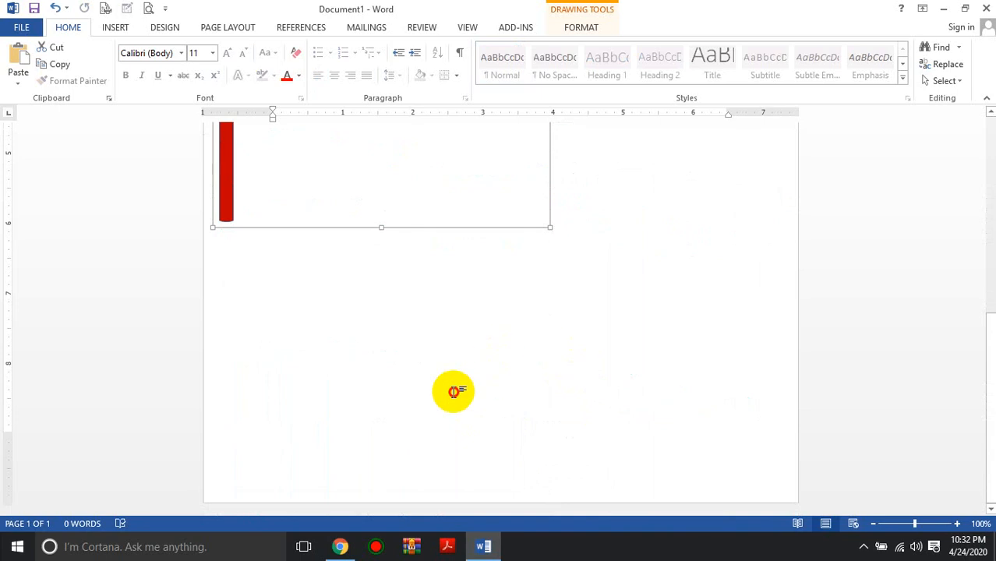
pyautogui.scroll(5, 507, 371)
pyautogui.scroll(-5, 605, 352)
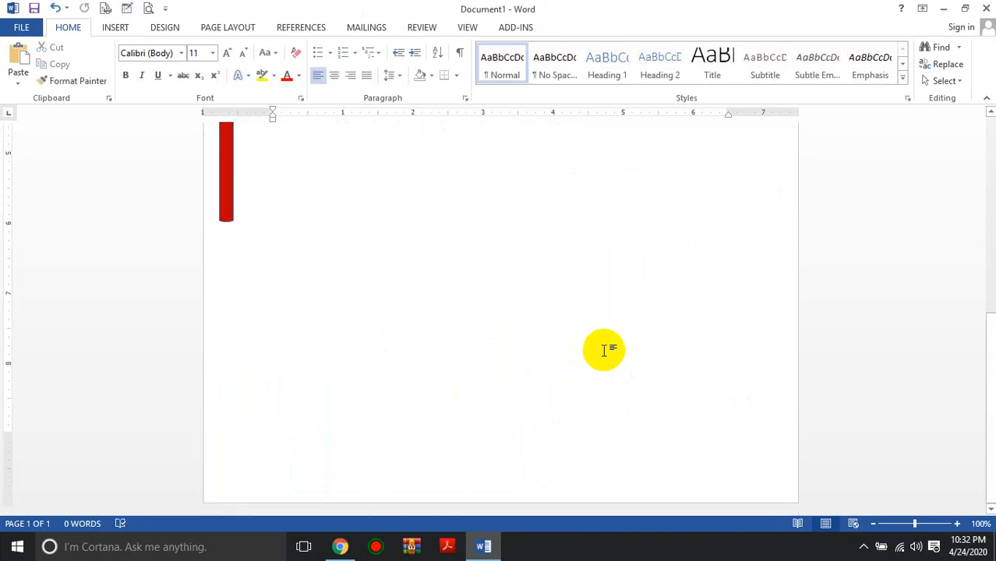
# Step: Create a new blank document and draw a can shape about 4.77" high and 3.51" wide on its page
pyautogui.hotkey('ctrl', 'n')
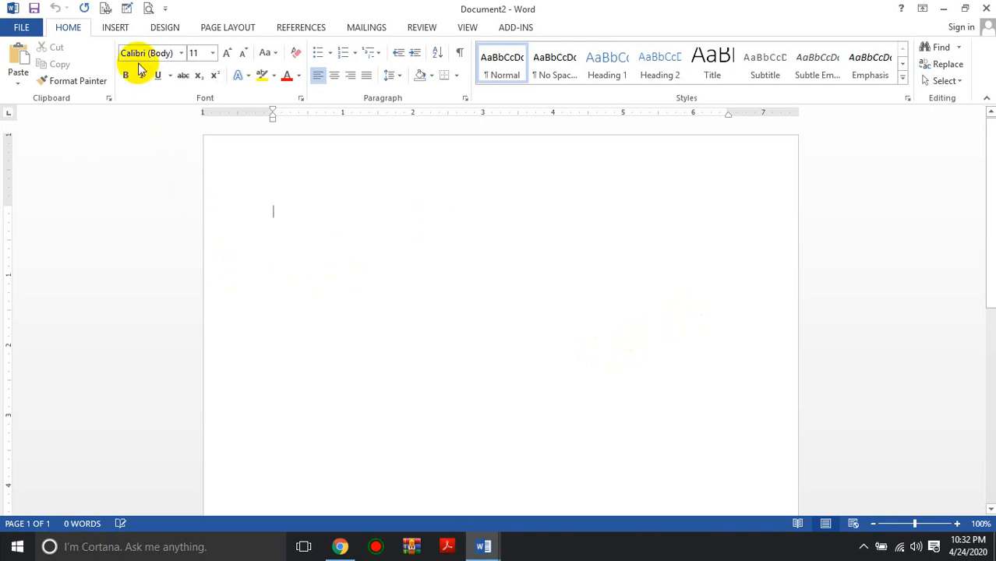
pyautogui.click(114, 27)
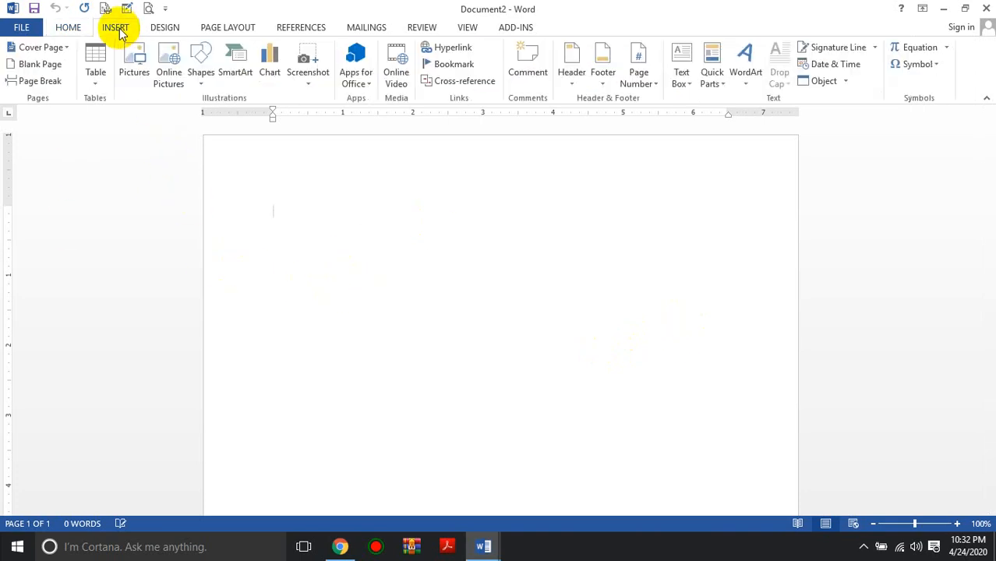
pyautogui.click(199, 78)
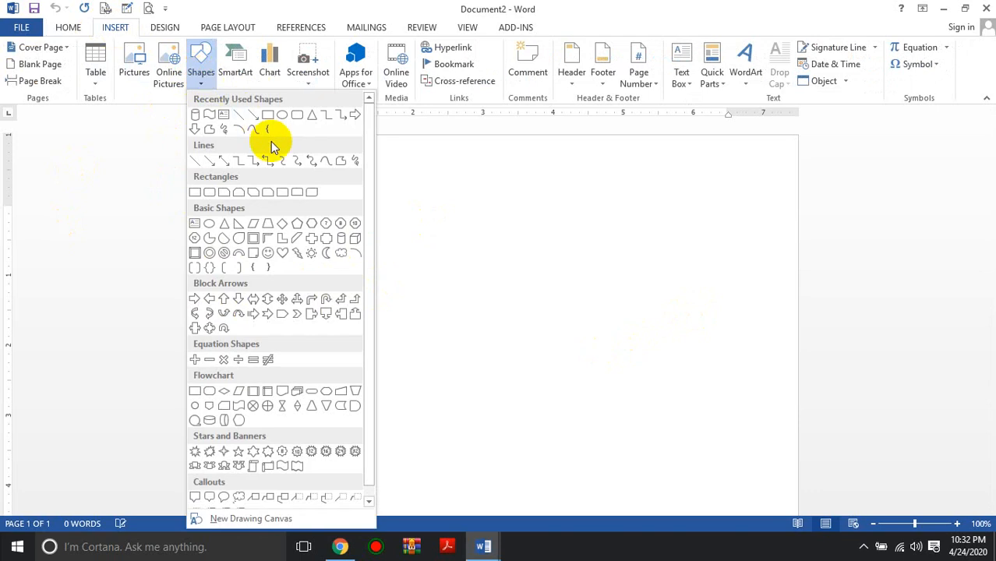
pyautogui.click(344, 238)
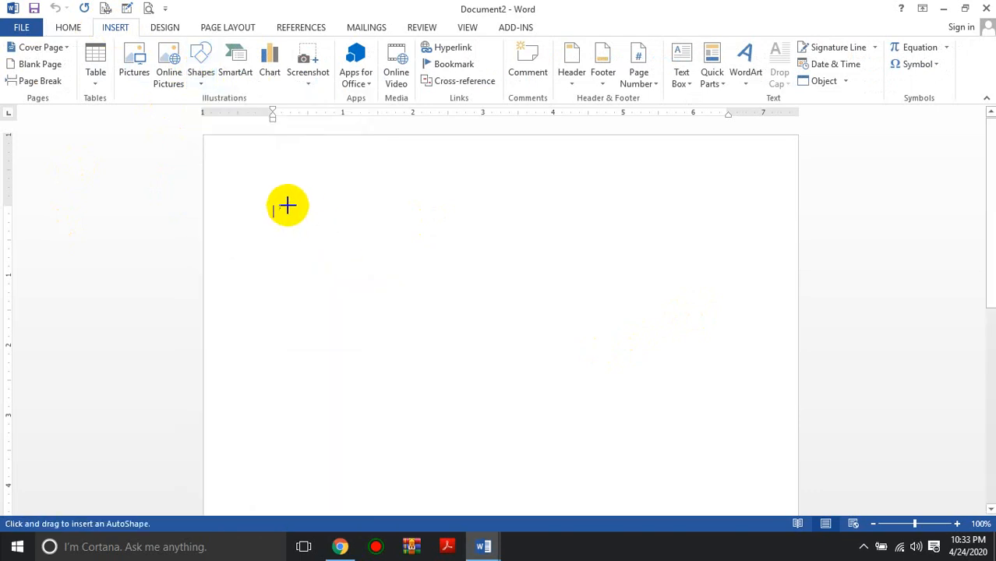
pyautogui.moveTo(287, 205)
pyautogui.mouseDown()
pyautogui.moveTo(490, 373)
pyautogui.moveTo(519, 465)
pyautogui.moveTo(516, 492)
pyautogui.moveTo(534, 379)
pyautogui.moveTo(526, 382)
pyautogui.mouseUp()
pyautogui.scroll(-3, 511, 374)
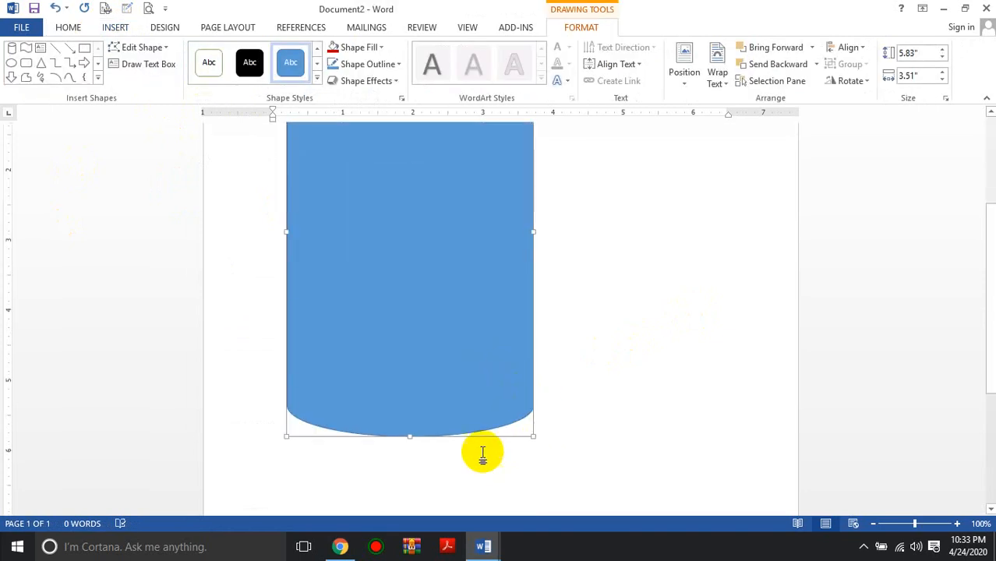
pyautogui.scroll(2, 416, 395)
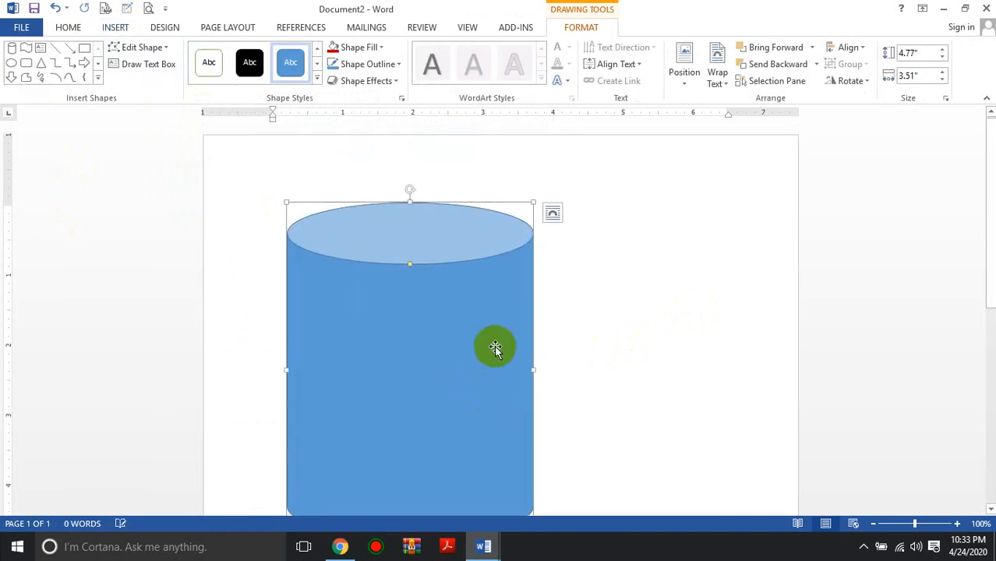
pyautogui.scroll(1, 514, 330)
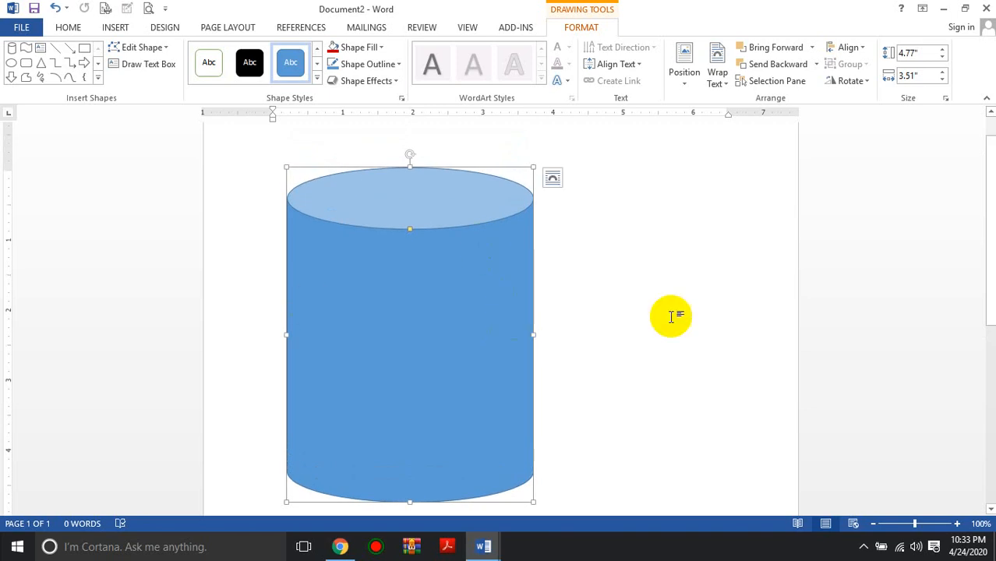
# Step: Fill the can shape with the standard Orange colour
pyautogui.click(656, 347)
pyautogui.click(482, 328)
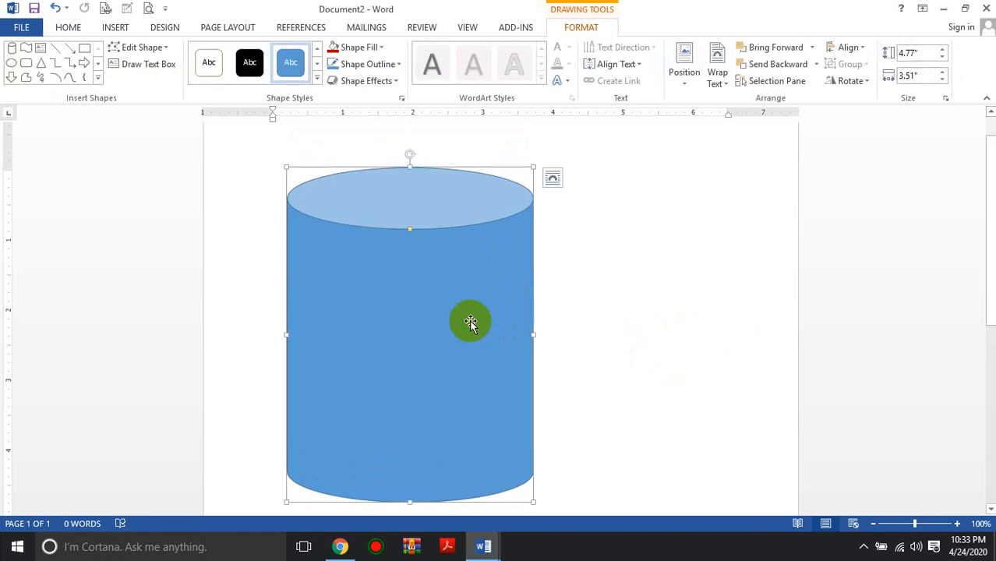
pyautogui.click(363, 47)
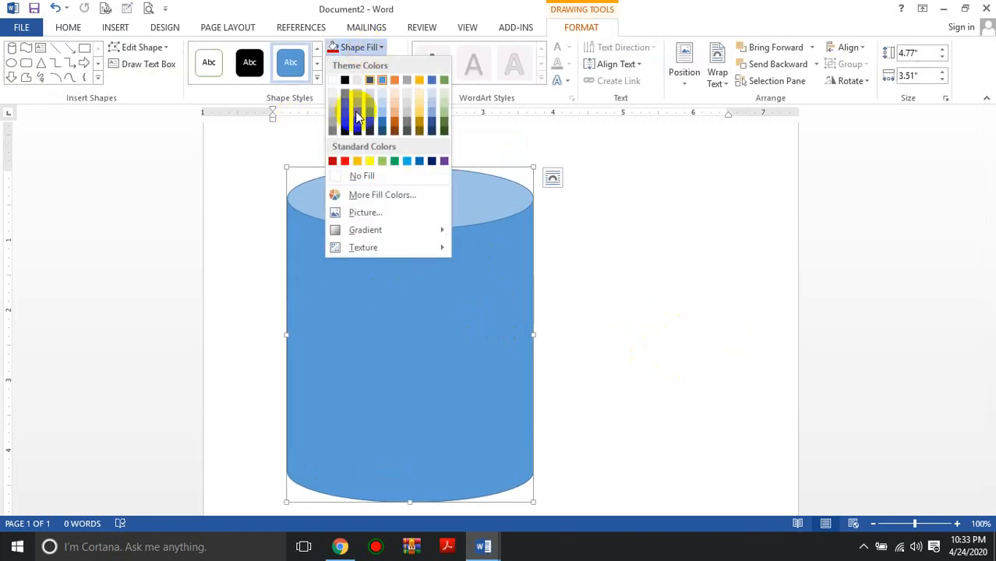
pyautogui.click(357, 162)
pyautogui.click(462, 278)
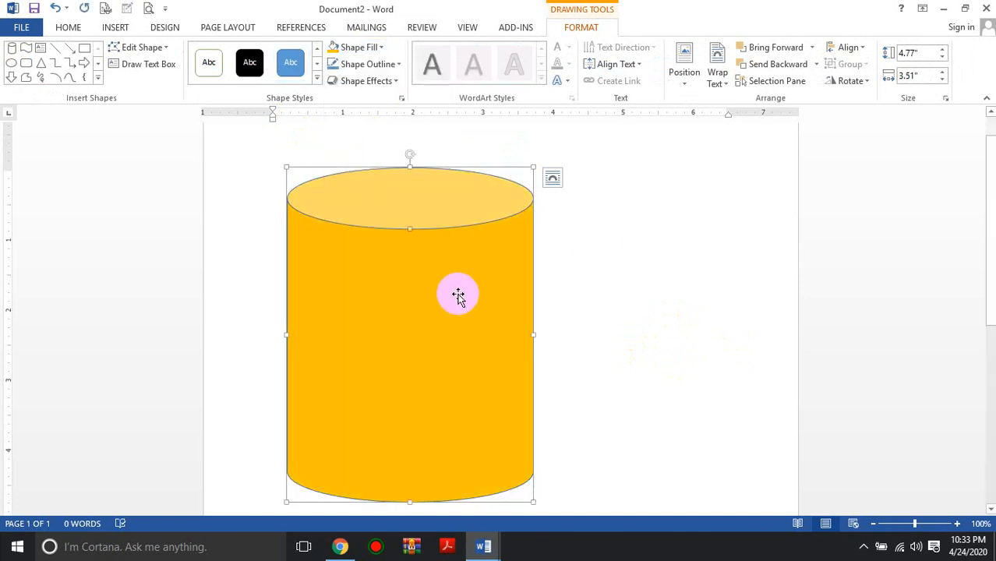
pyautogui.click(358, 309)
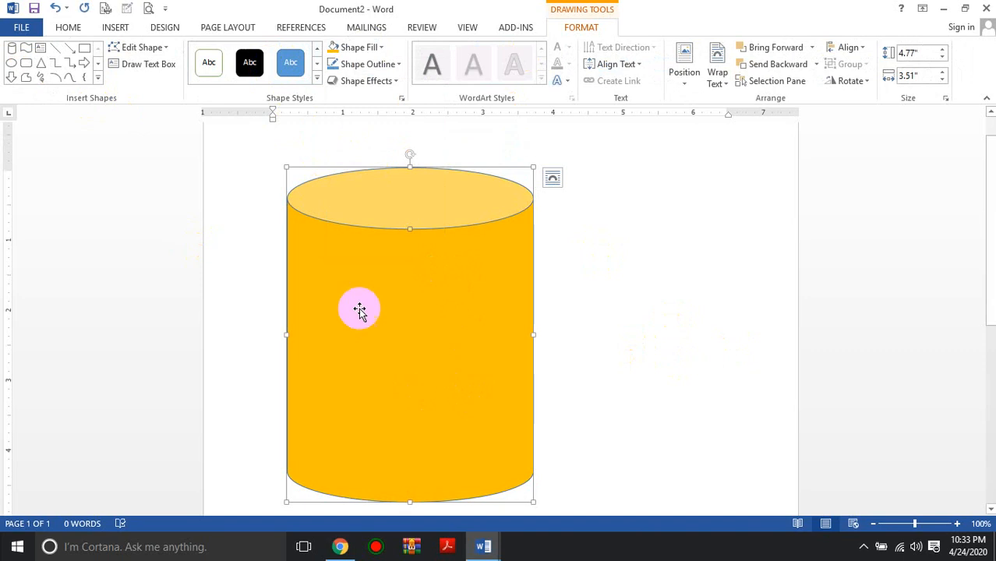
# Step: Draw a block arc about 2.27" high and 2.69" wide to the right of the orange can
pyautogui.click(98, 78)
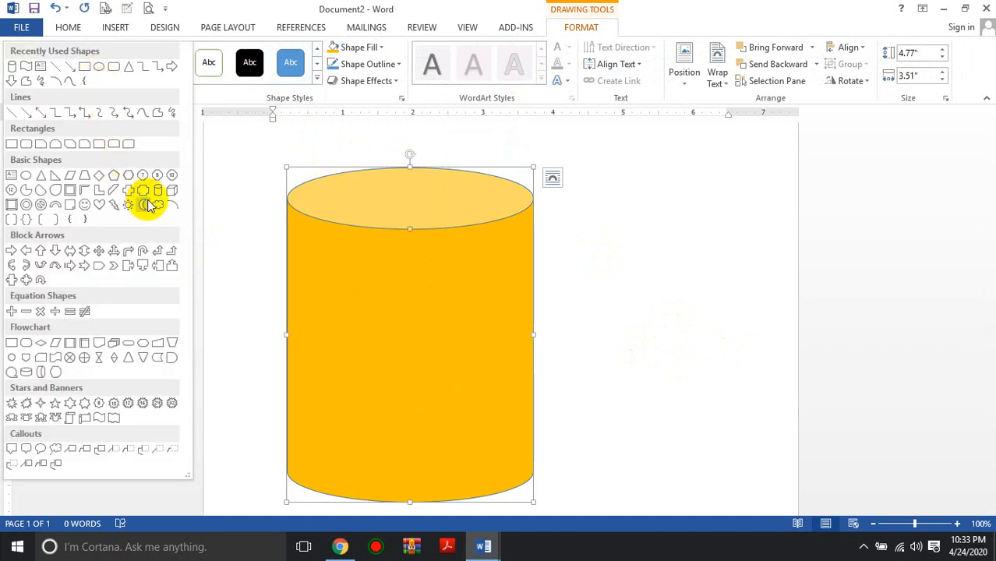
pyautogui.click(53, 209)
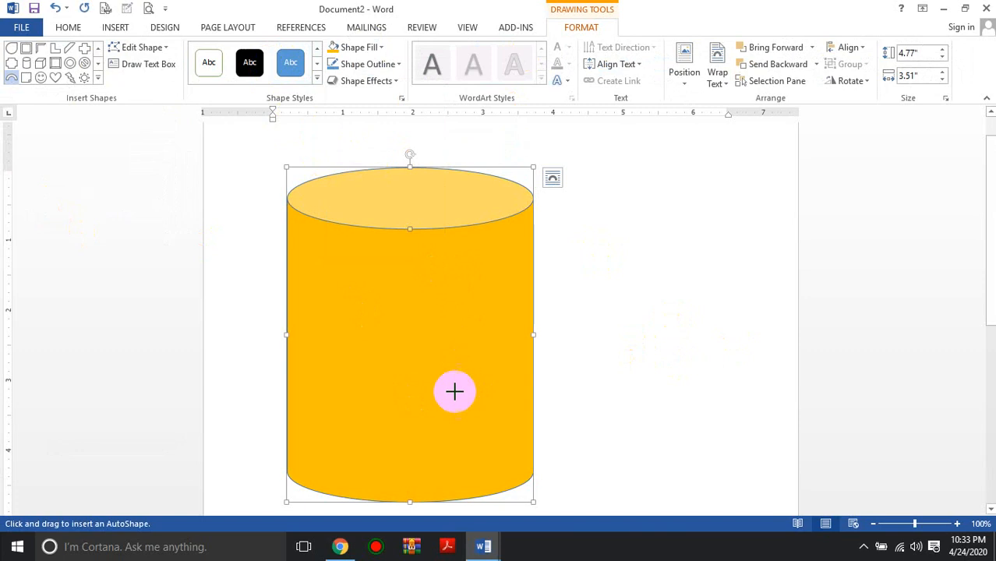
pyautogui.moveTo(587, 240); pyautogui.dragTo(738, 356)
pyautogui.moveTo(768, 379); pyautogui.dragTo(776, 377)
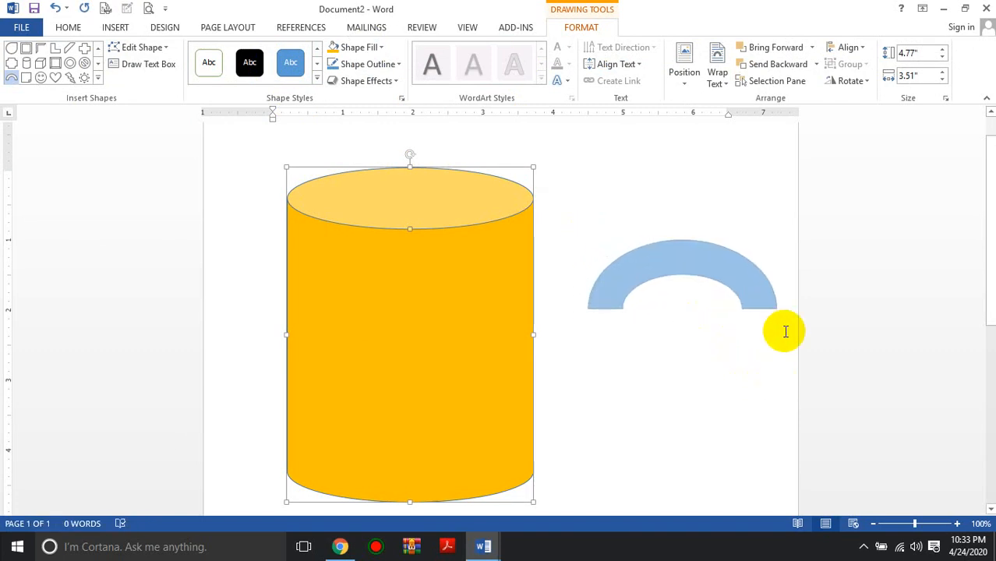
# Step: Rotate the block arc 90° clockwise and move it beside the can's right edge as a mug handle
pyautogui.moveTo(682, 226); pyautogui.dragTo(623, 334)
pyautogui.click(706, 314)
pyautogui.click(594, 358)
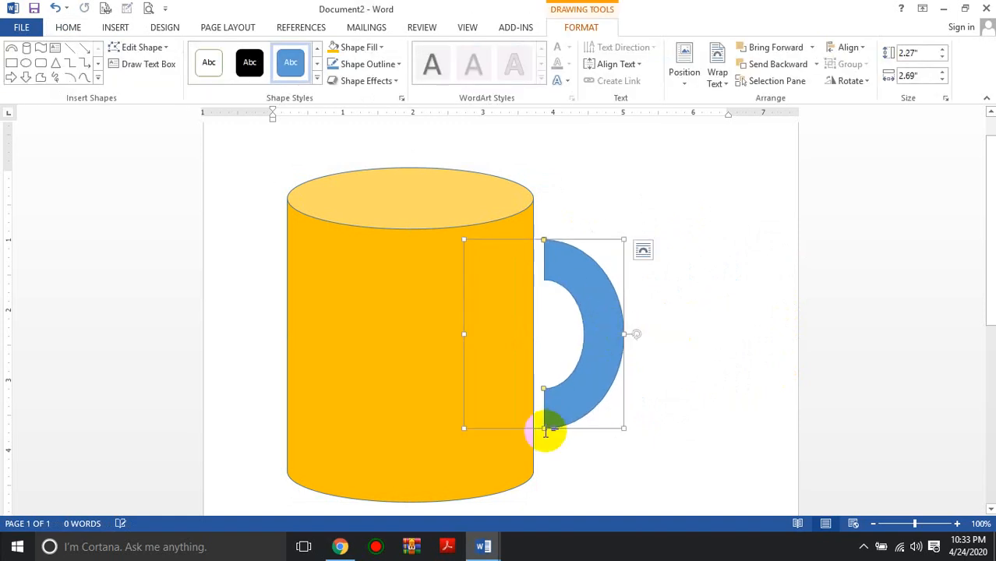
# Step: Enlarge the handle arc to about 2.81" in width and fit its ends flush against the can's right edge
pyautogui.moveTo(544, 431); pyautogui.dragTo(544, 437)
pyautogui.moveTo(582, 341); pyautogui.dragTo(576, 337)
pyautogui.click(660, 391)
pyautogui.click(574, 378)
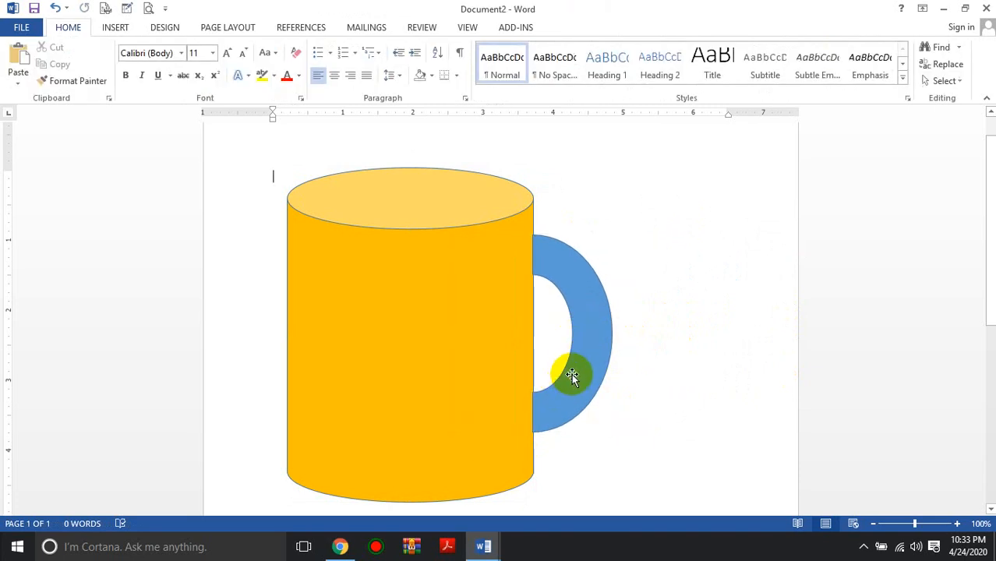
pyautogui.moveTo(615, 387); pyautogui.dragTo(615, 390)
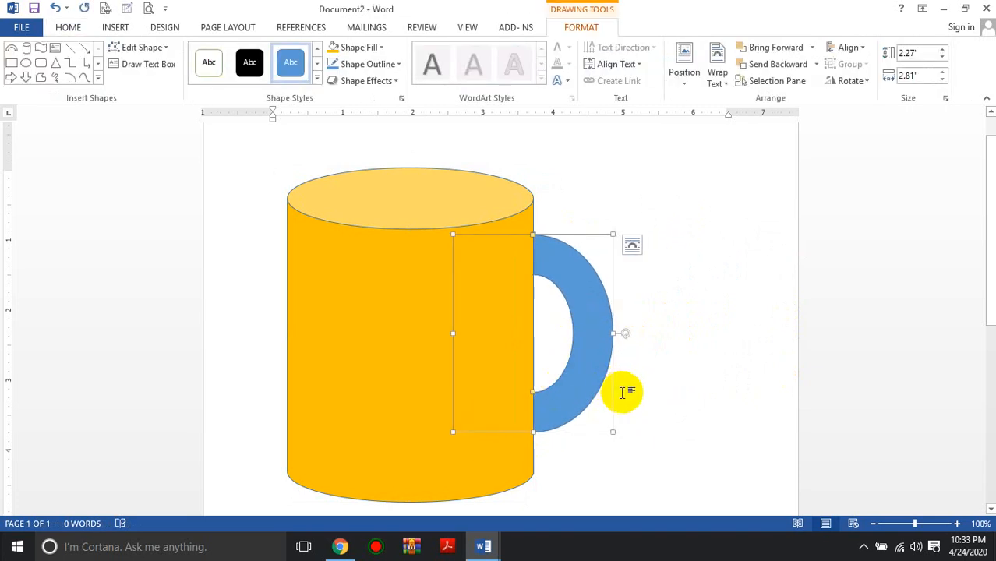
pyautogui.click(649, 397)
pyautogui.click(583, 387)
pyautogui.click(653, 396)
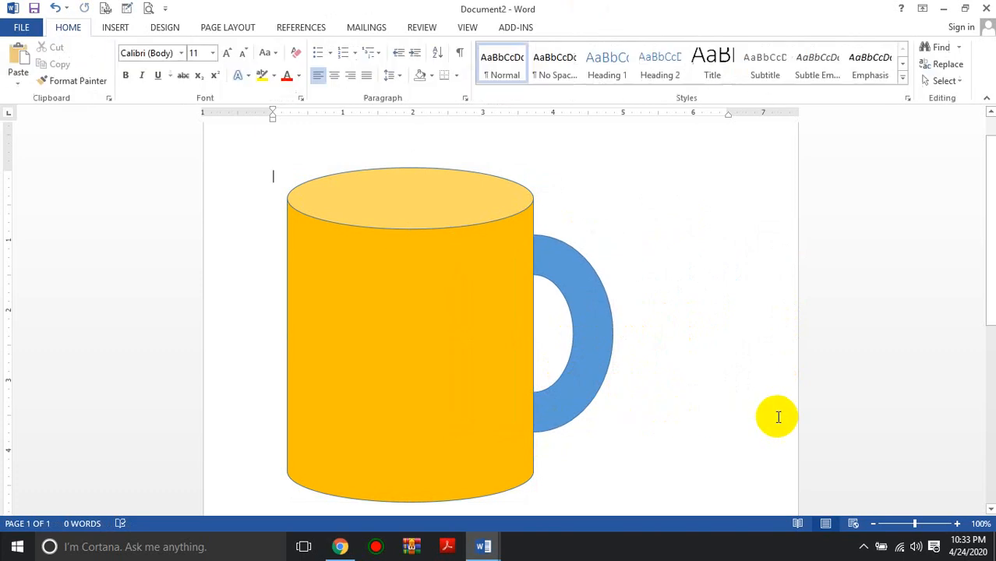
# Step: Group the can and the handle arc into one mug object
pyautogui.click(494, 266)
pyautogui.keyDown('shift'); pyautogui.click(571, 298); pyautogui.keyUp('shift')
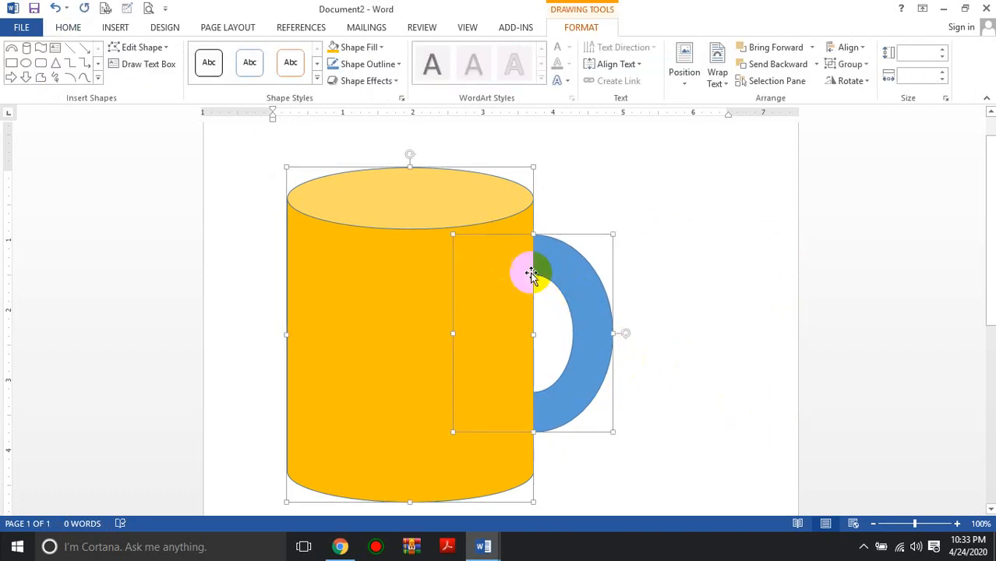
pyautogui.rightClick(508, 267)
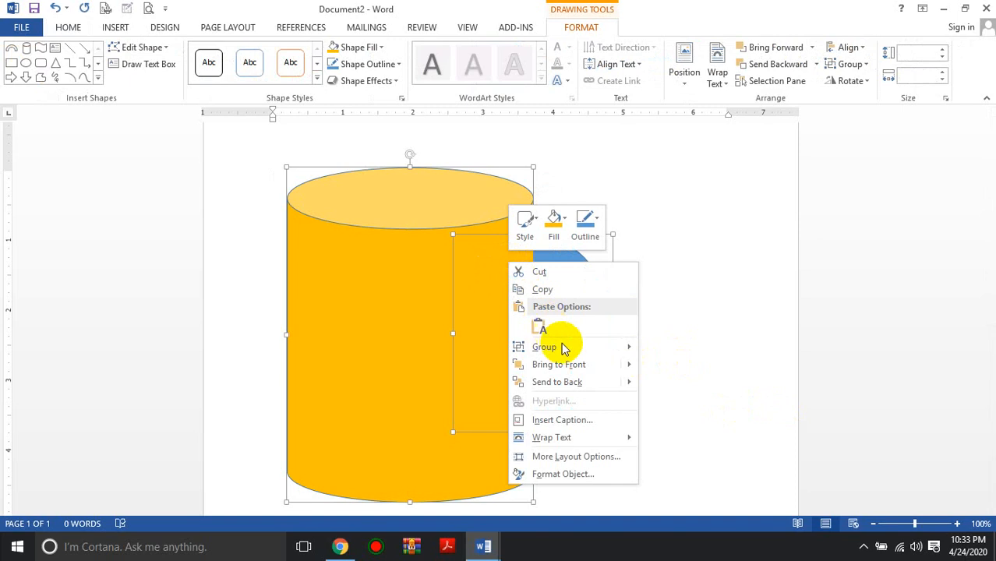
pyautogui.moveTo(572, 351)
pyautogui.click(658, 350)
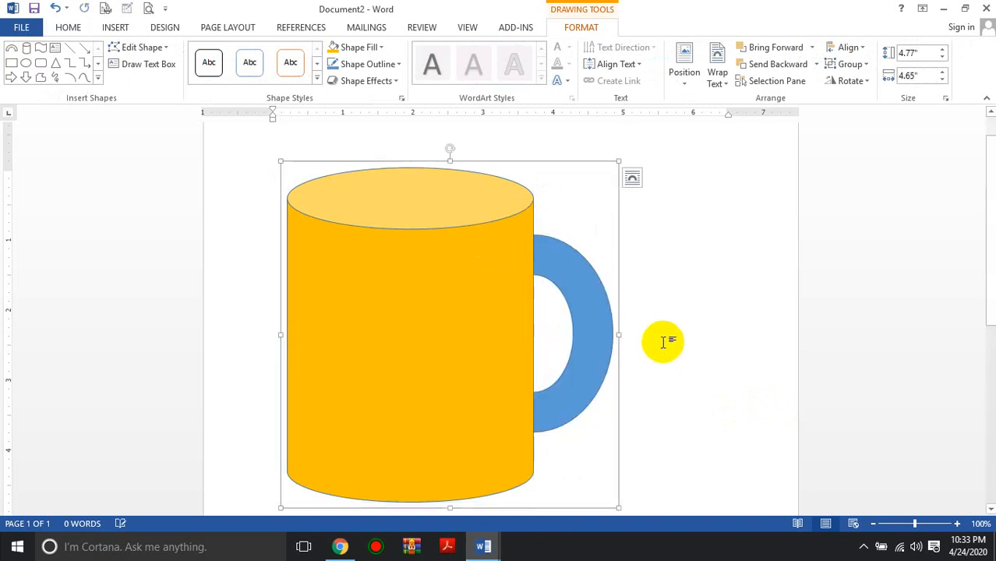
# Step: Fill the grouped mug with a light grey theme shade from the white column
pyautogui.click(662, 337)
pyautogui.click(592, 287)
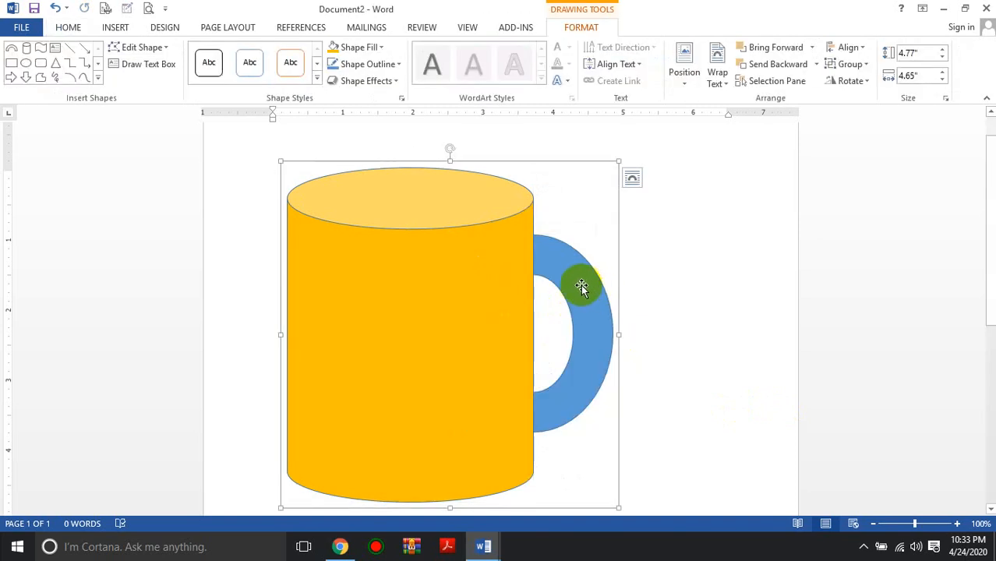
pyautogui.click(381, 48)
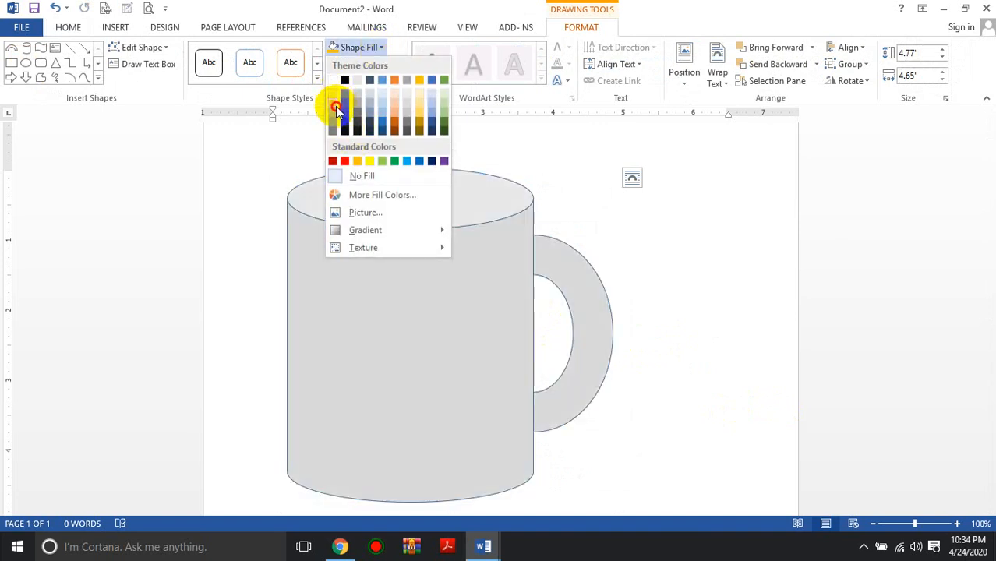
pyautogui.click(335, 108)
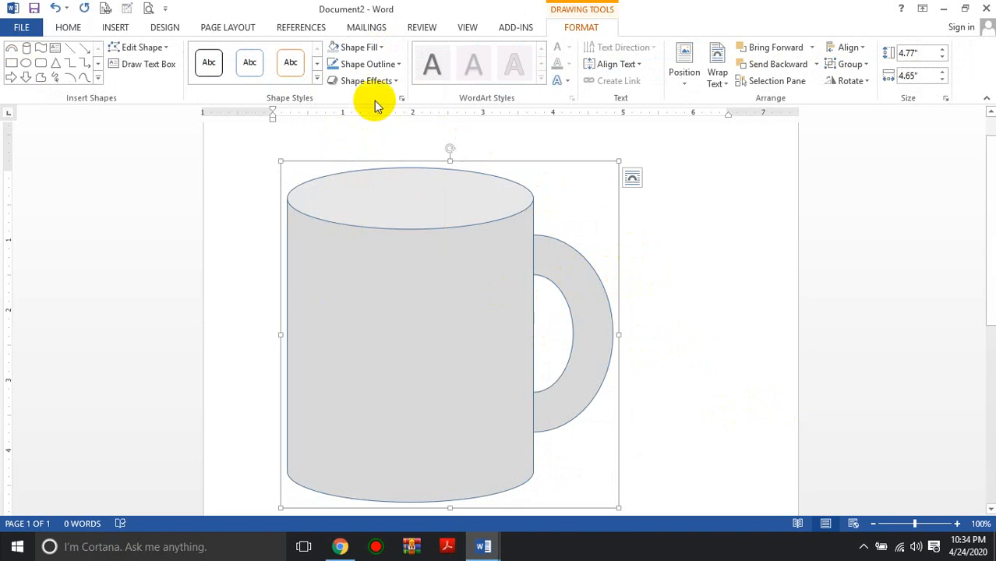
# Step: Remove the outline from the grouped mug and leave the mug selected
pyautogui.click(388, 69)
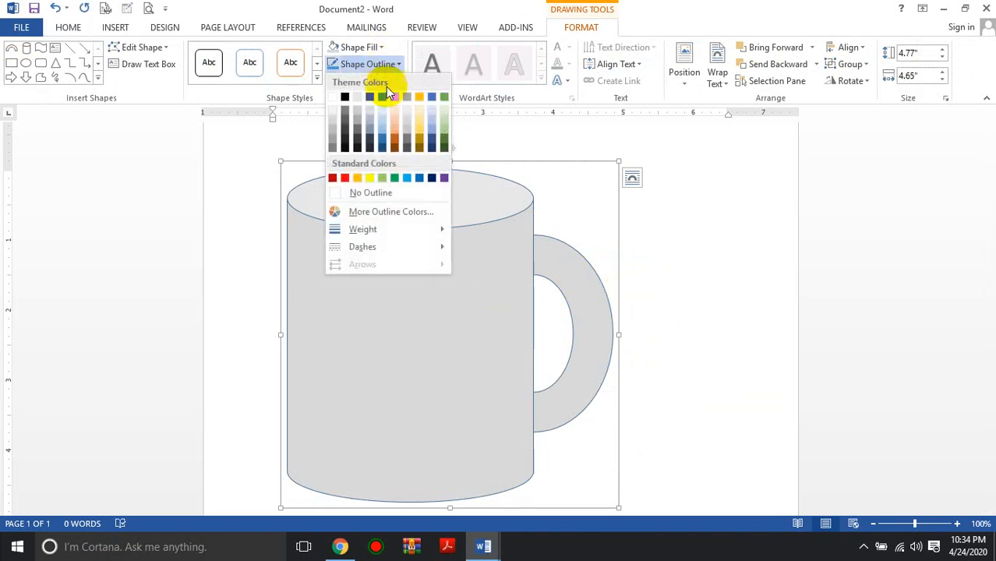
pyautogui.click(380, 195)
pyautogui.click(664, 278)
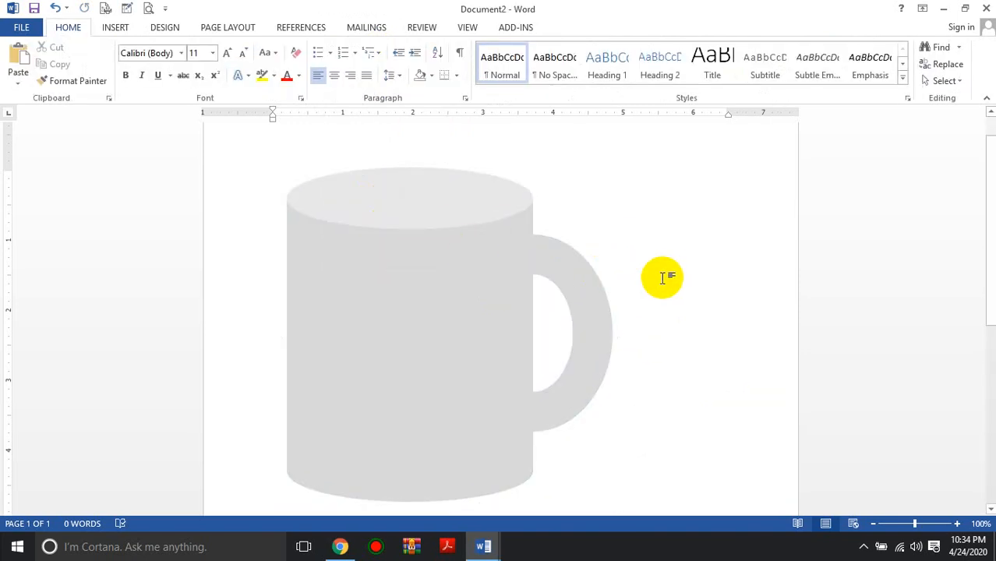
pyautogui.click(484, 282)
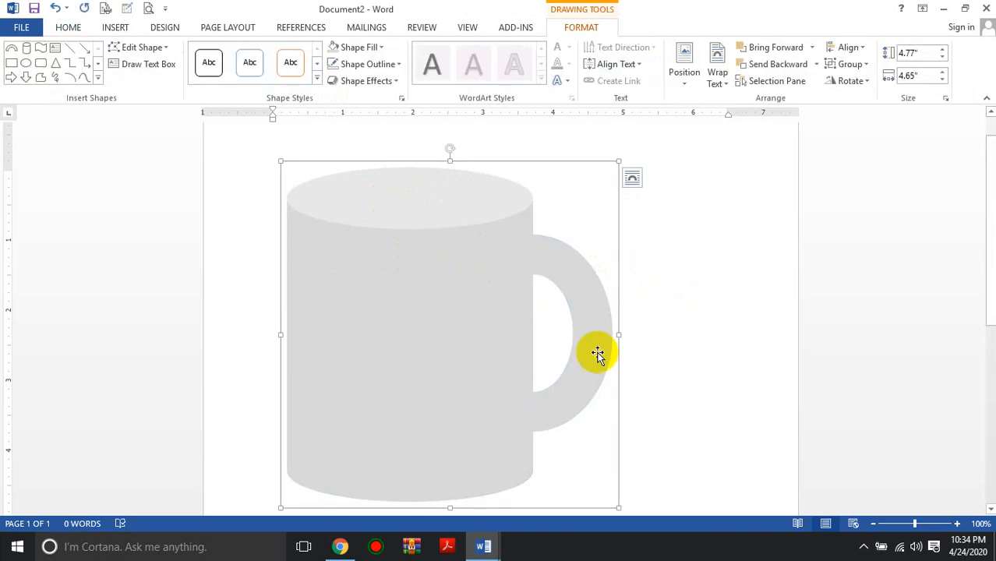
# Step: Apply a green 8 pt glow to the grouped mug and deselect it
pyautogui.click(385, 81)
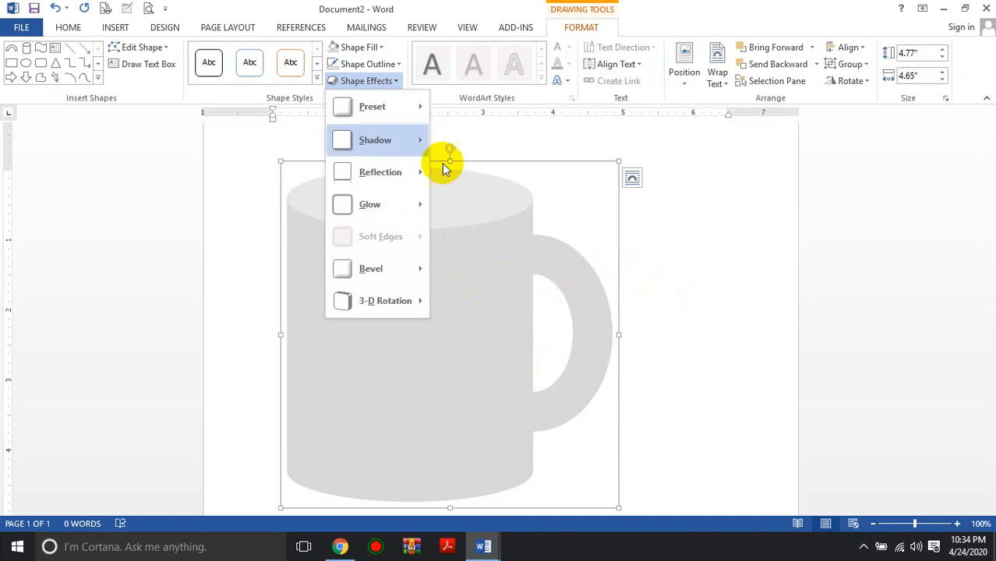
pyautogui.moveTo(402, 204)
pyautogui.click(504, 139)
pyautogui.click(382, 81)
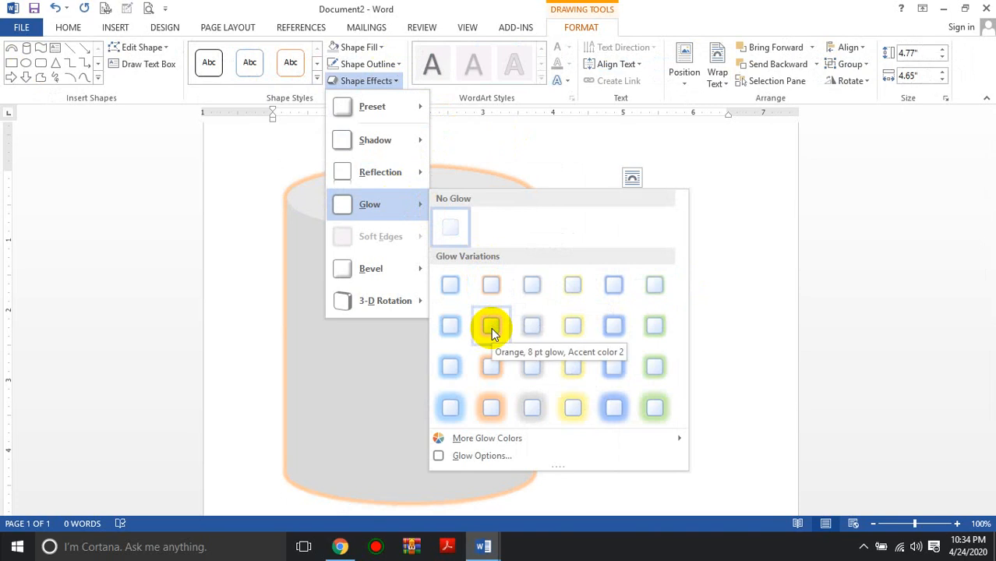
pyautogui.click(670, 332)
pyautogui.click(736, 309)
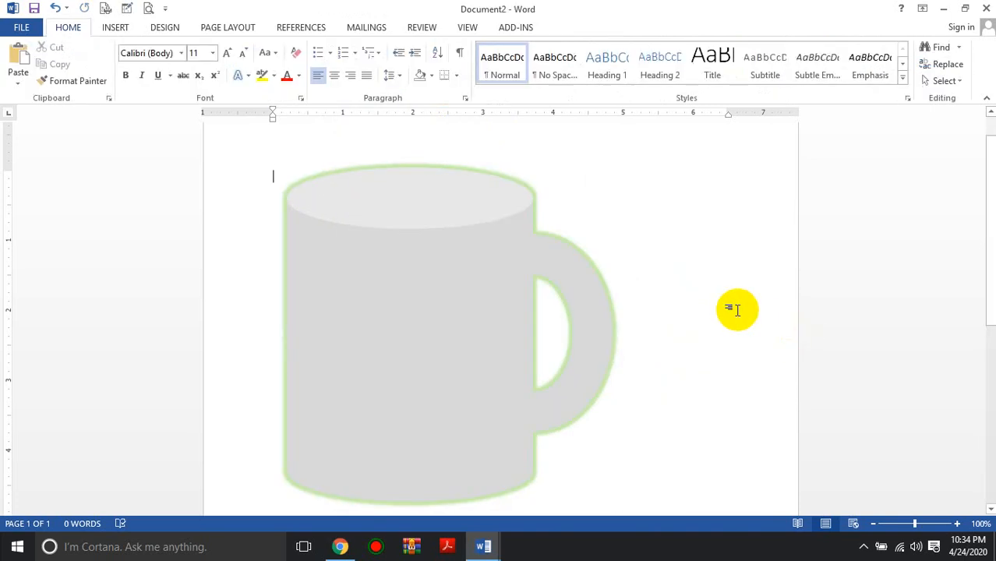
# Step: Fill the grouped mug with the water droplets texture
pyautogui.click(470, 253)
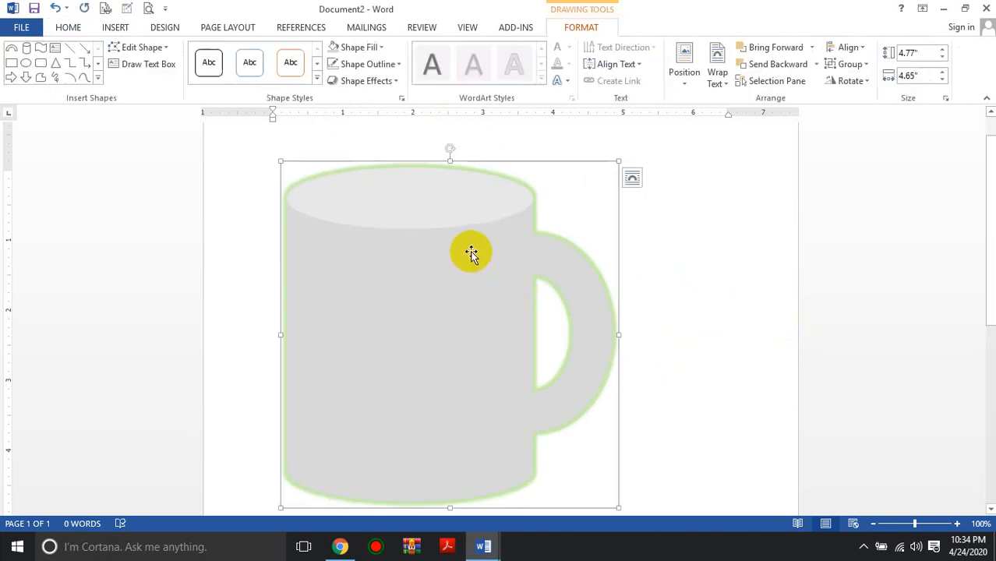
pyautogui.click(382, 72)
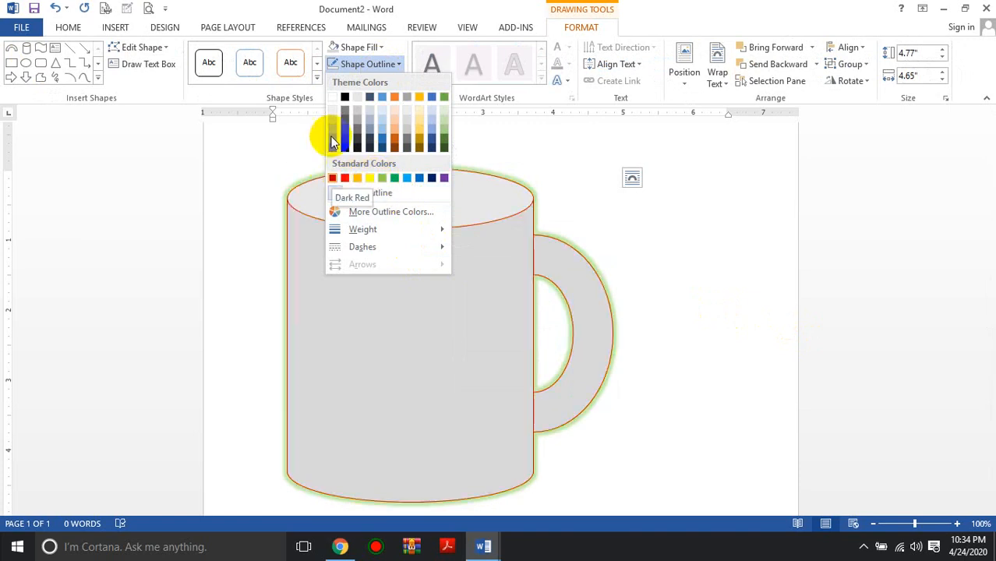
pyautogui.click(366, 47)
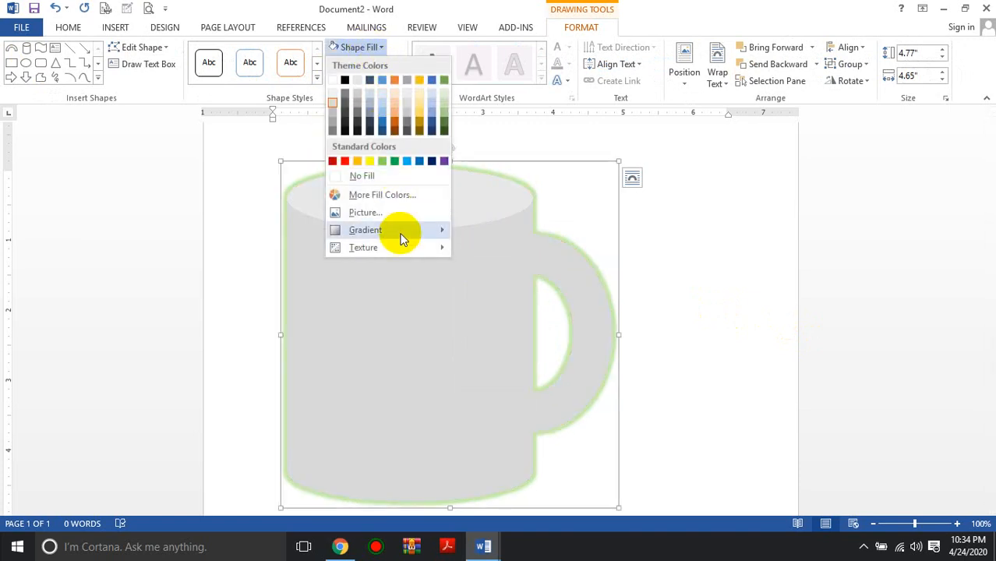
pyautogui.moveTo(401, 238)
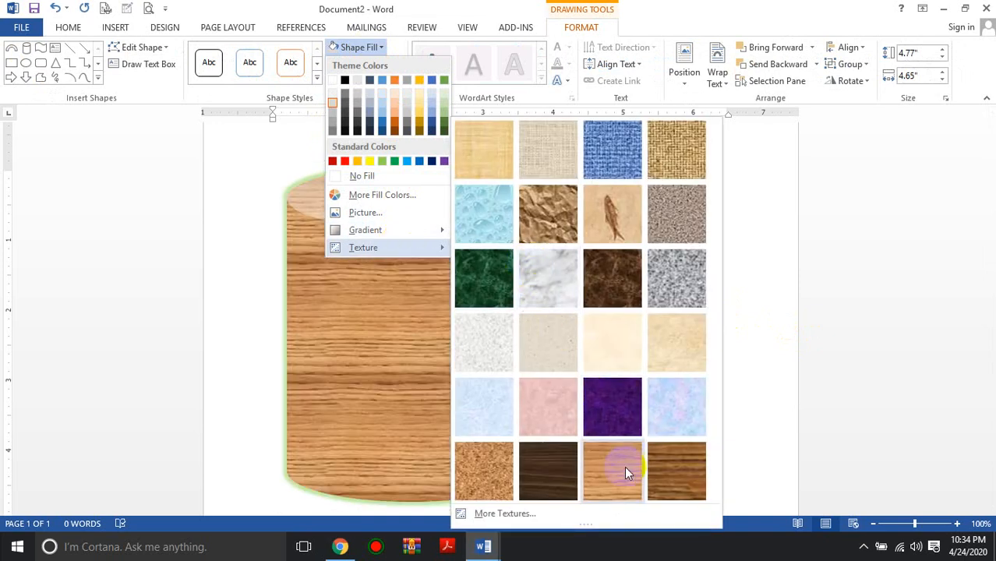
pyautogui.click(505, 206)
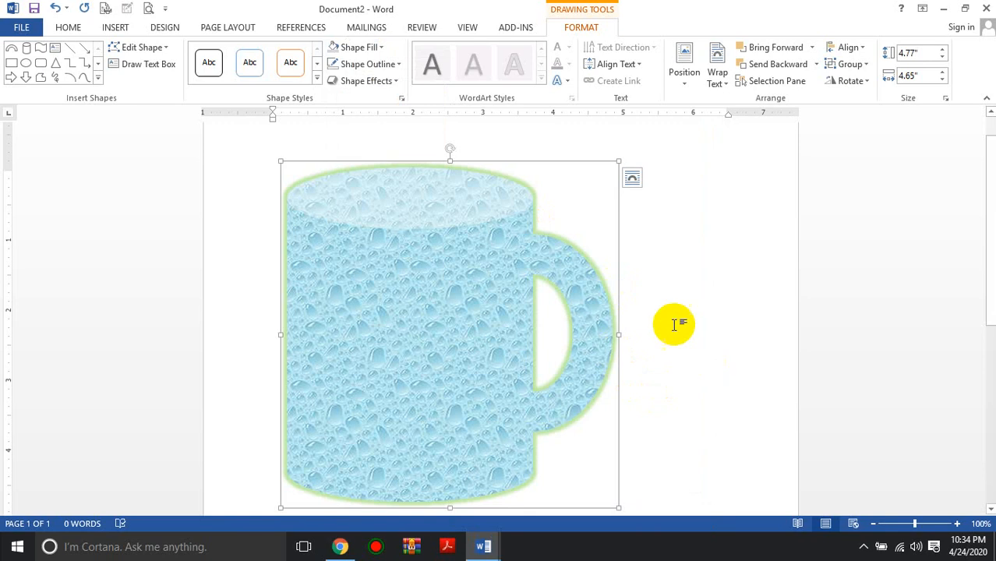
# Step: Fill the mug with a light-variation blue gradient that fades from darker on its left side to paler at the handle
pyautogui.click(364, 46)
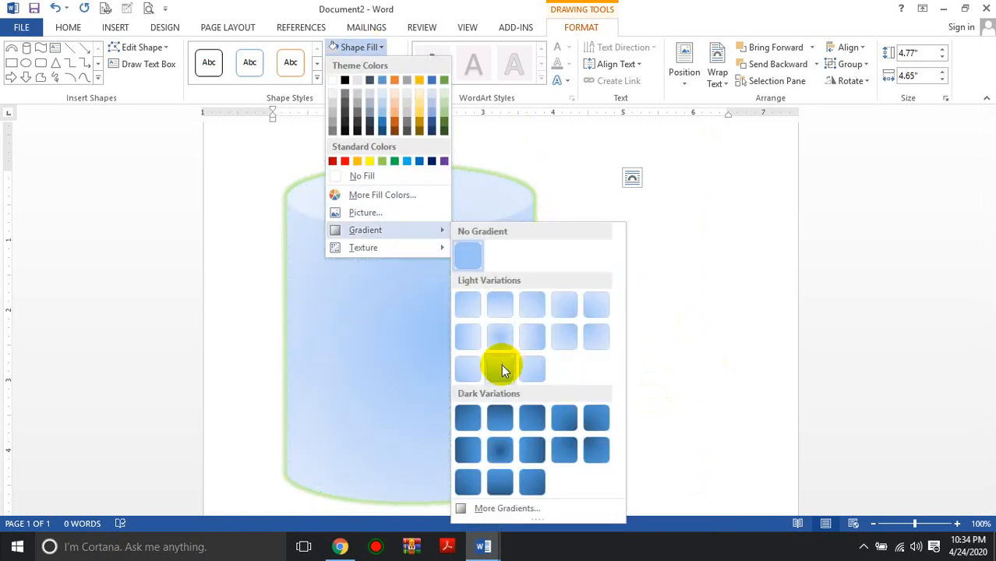
pyautogui.click(468, 341)
pyautogui.click(687, 340)
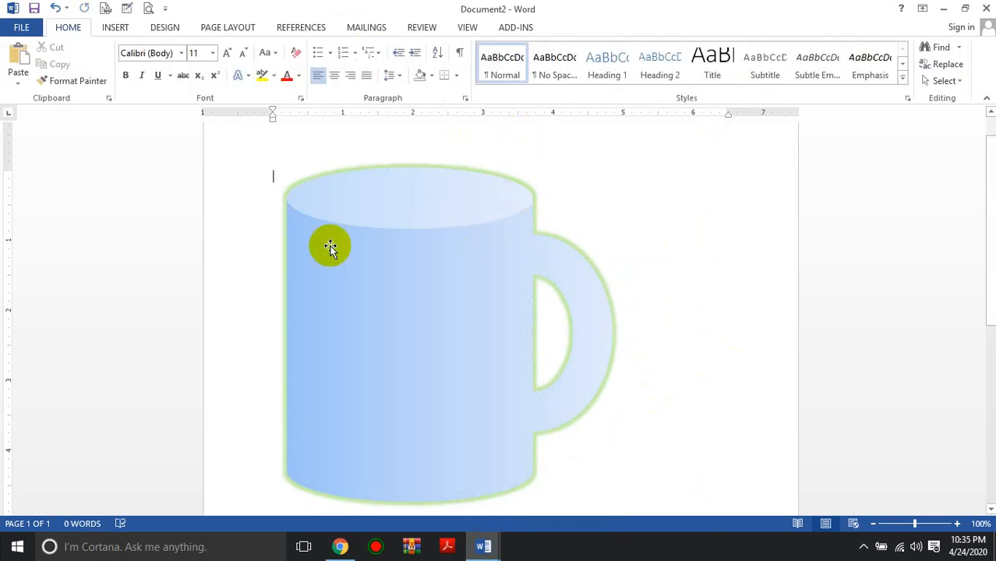
# Step: Draw an oval about 0.81" high and 2.65" wide over the mug's top opening, aligned vertically inside the rim
pyautogui.click(117, 29)
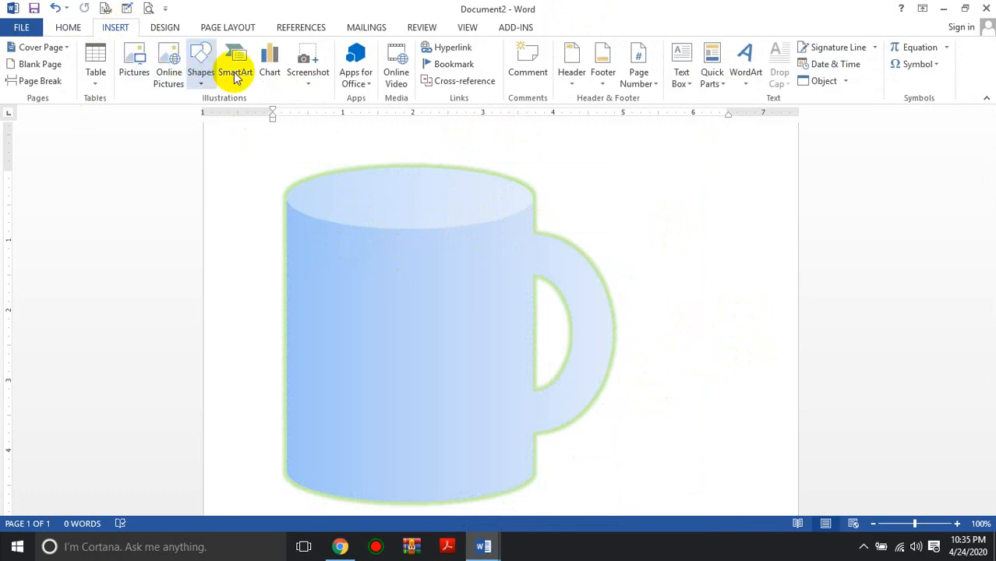
pyautogui.click(200, 71)
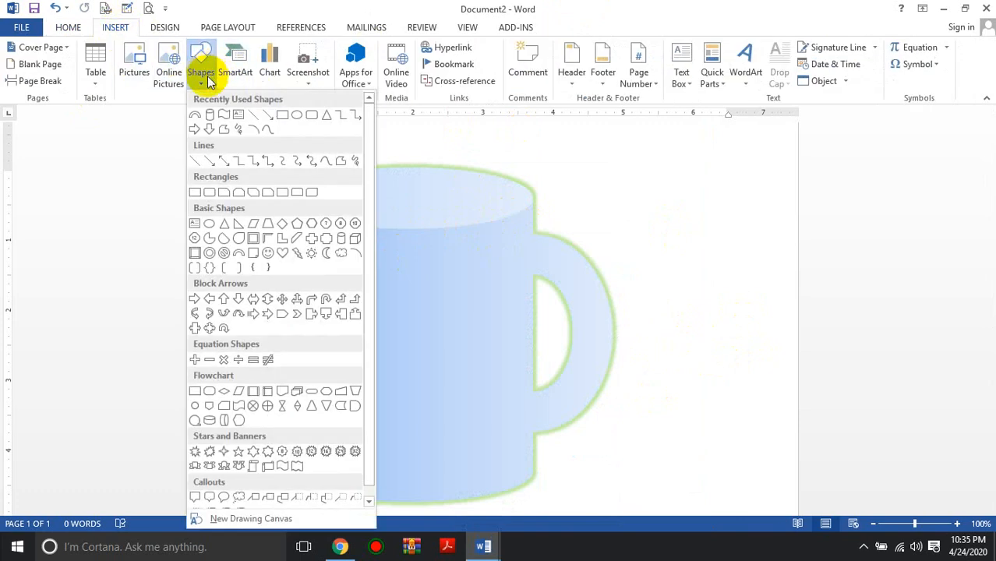
pyautogui.click(296, 113)
pyautogui.moveTo(309, 178); pyautogui.dragTo(496, 217)
pyautogui.moveTo(404, 215); pyautogui.dragTo(405, 202)
pyautogui.moveTo(403, 251); pyautogui.dragTo(404, 257)
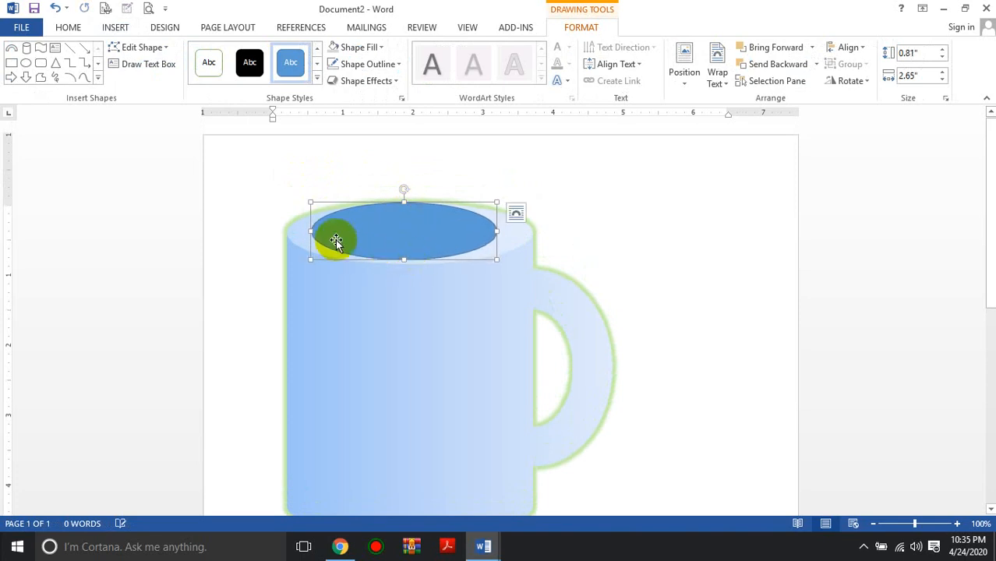
# Step: Widen the oval on both sides to about 3.41" so it fills the mug's opening inside the rim
pyautogui.moveTo(310, 231); pyautogui.dragTo(294, 229)
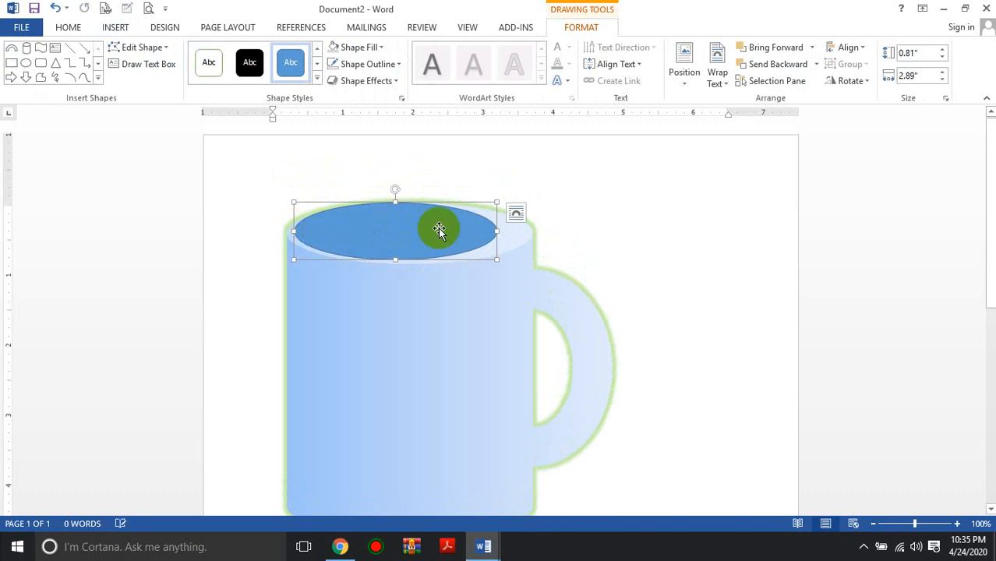
pyautogui.moveTo(496, 232); pyautogui.dragTo(523, 232)
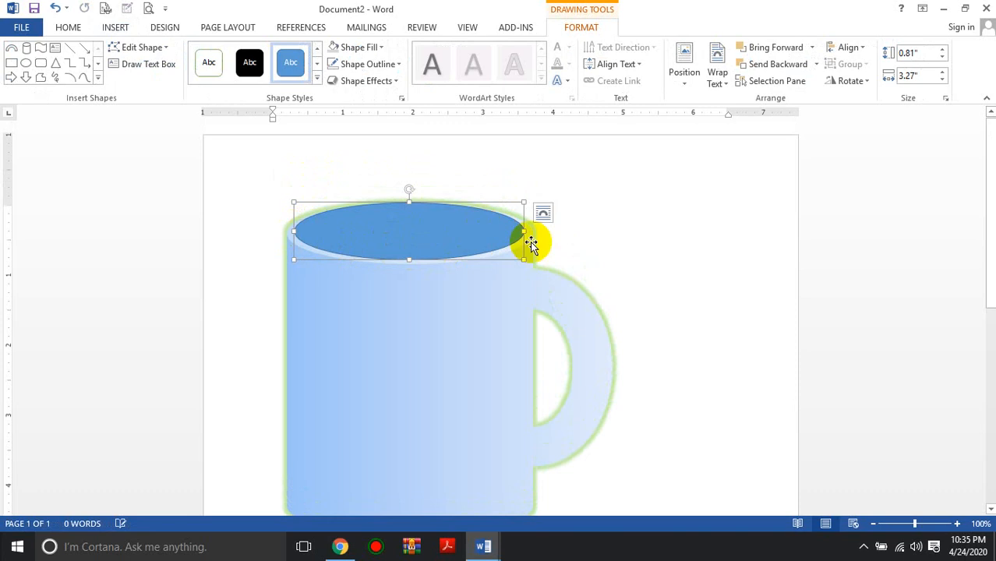
pyautogui.moveTo(523, 230); pyautogui.dragTo(533, 230)
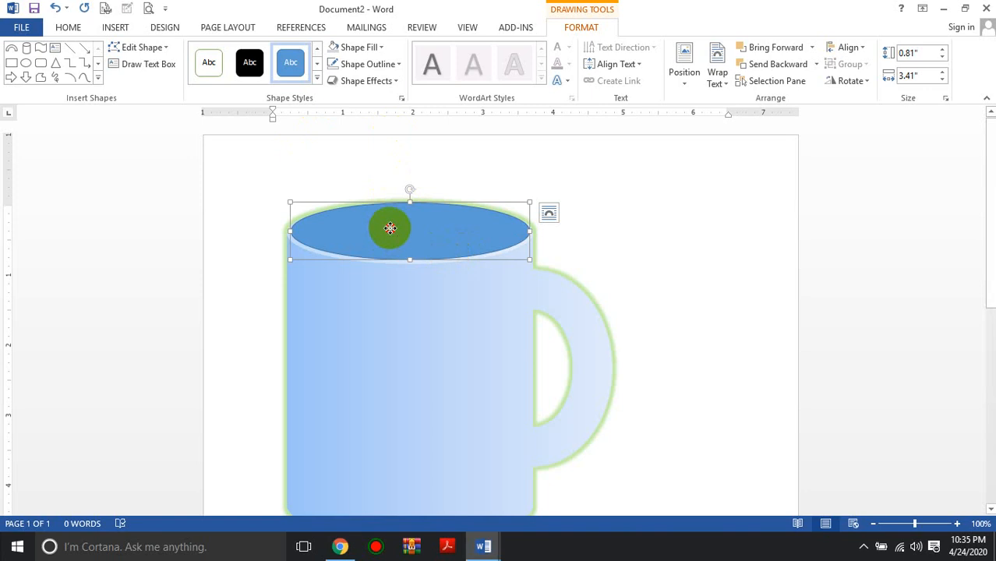
# Step: Fill the oval in the mug's opening with the standard Dark Red colour and deselect it
pyautogui.click(368, 47)
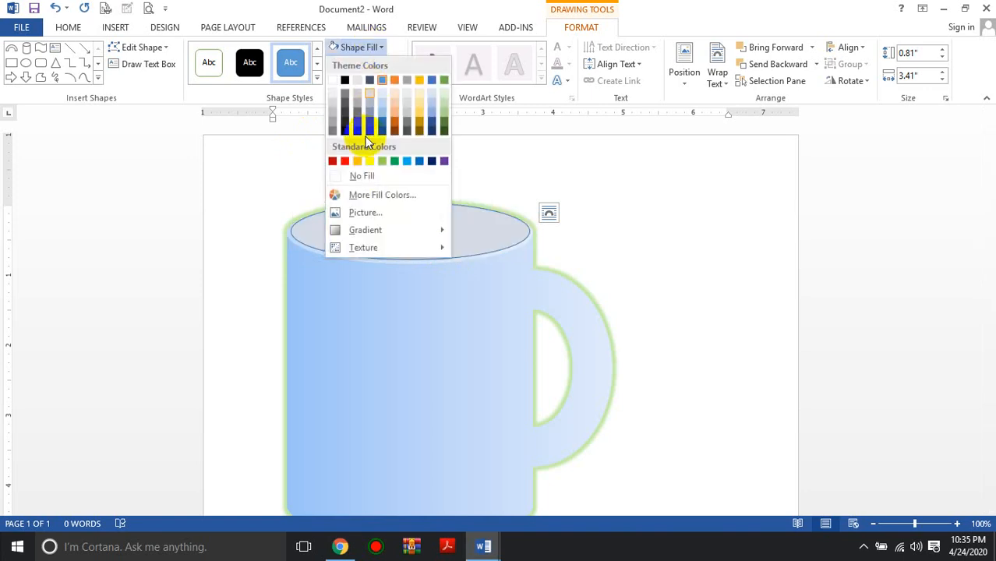
pyautogui.click(332, 161)
pyautogui.click(651, 269)
pyautogui.scroll(-2, 545, 278)
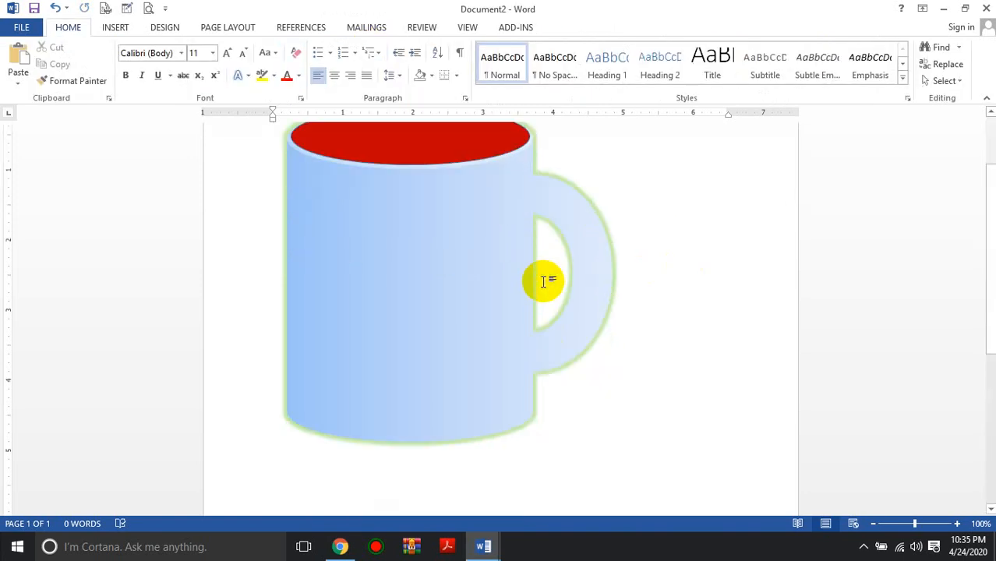
pyautogui.scroll(1, 646, 318)
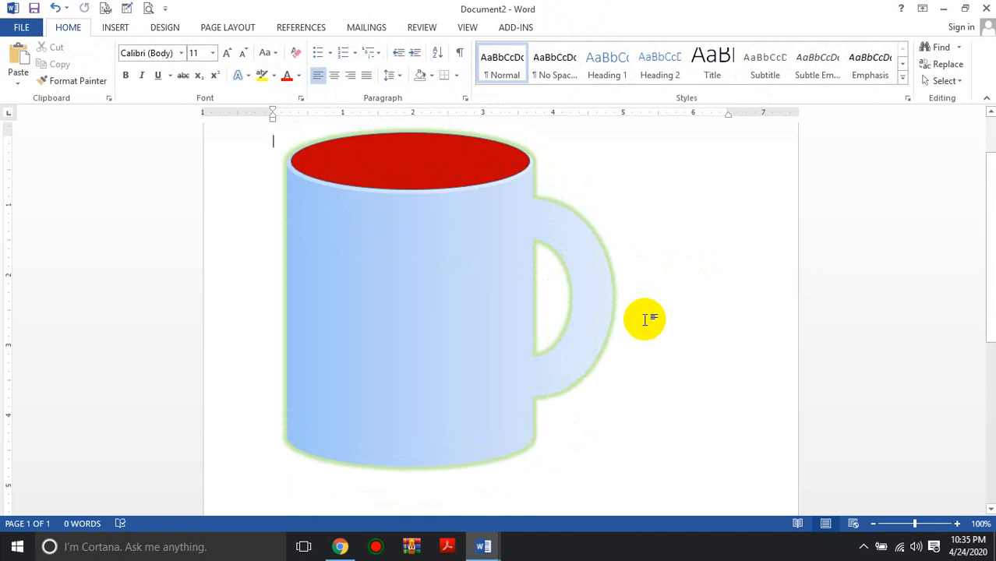
# Step: Draw a horizontal scroll banner about 3.31" high and 7.77" wide in the empty area below the mug
pyautogui.scroll(-8, 645, 318)
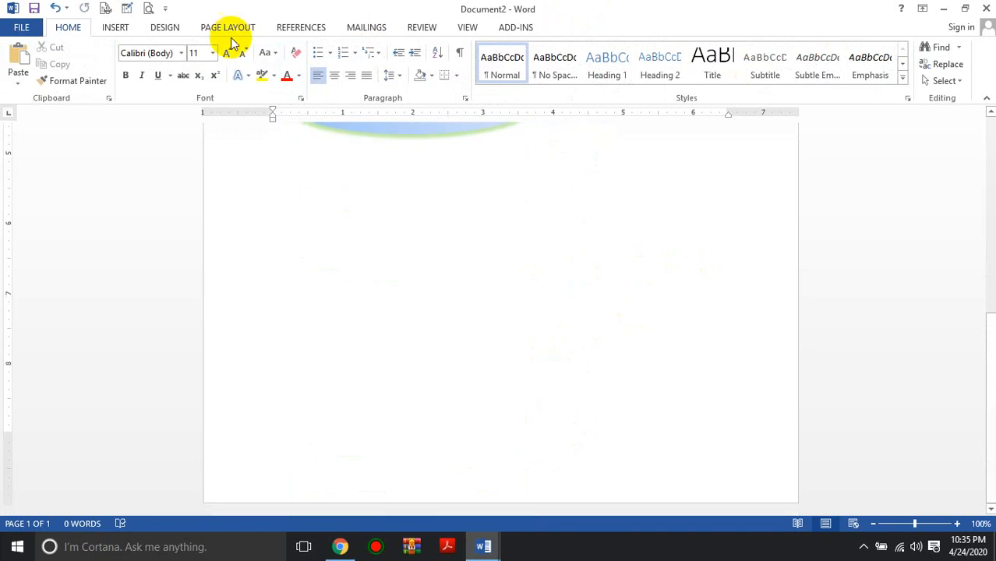
pyautogui.click(116, 27)
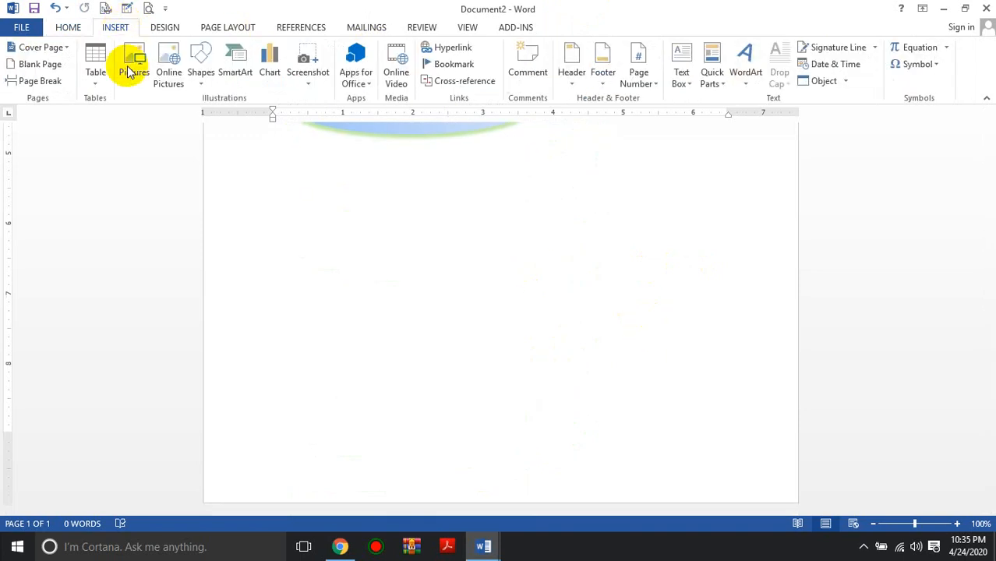
pyautogui.click(196, 82)
pyautogui.scroll(-1, 278, 362)
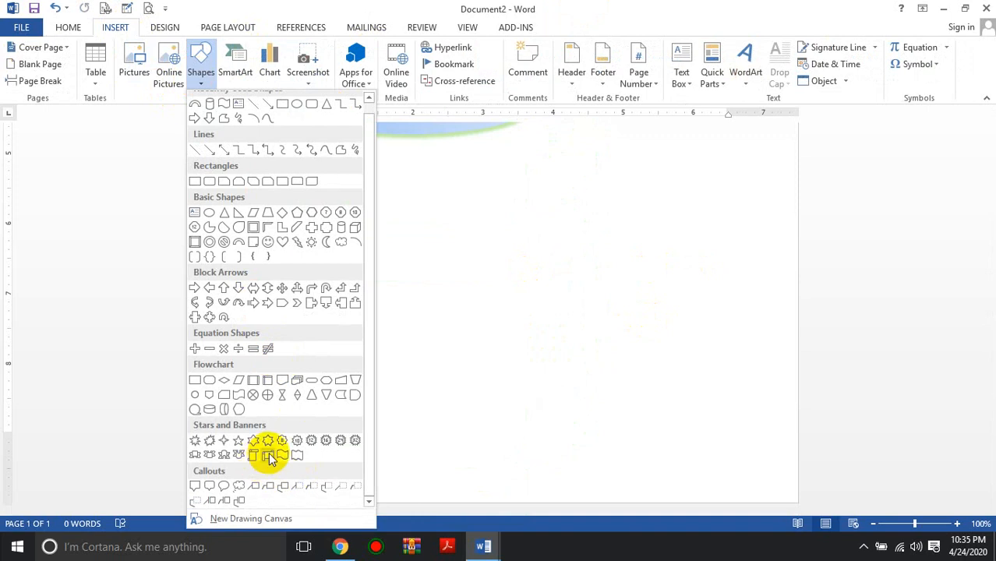
pyautogui.click(269, 457)
pyautogui.moveTo(232, 266)
pyautogui.mouseDown()
pyautogui.moveTo(480, 465)
pyautogui.moveTo(763, 476)
pyautogui.moveTo(767, 498)
pyautogui.moveTo(776, 497)
pyautogui.mouseUp()
pyautogui.click(659, 378)
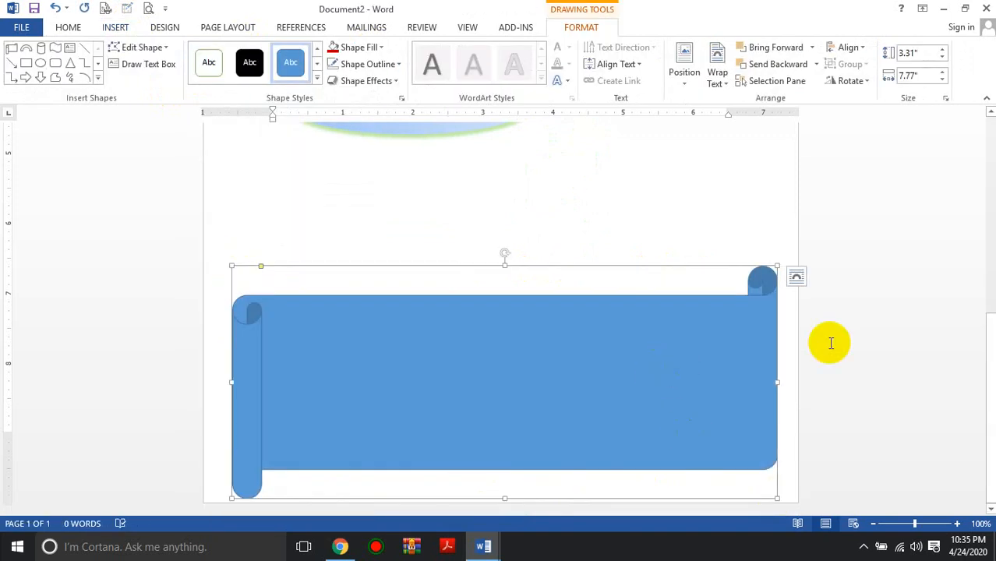
# Step: Add the text "Eid Moburok" inside the scroll banner
pyautogui.click(519, 333)
pyautogui.click(506, 364)
pyautogui.click(469, 377)
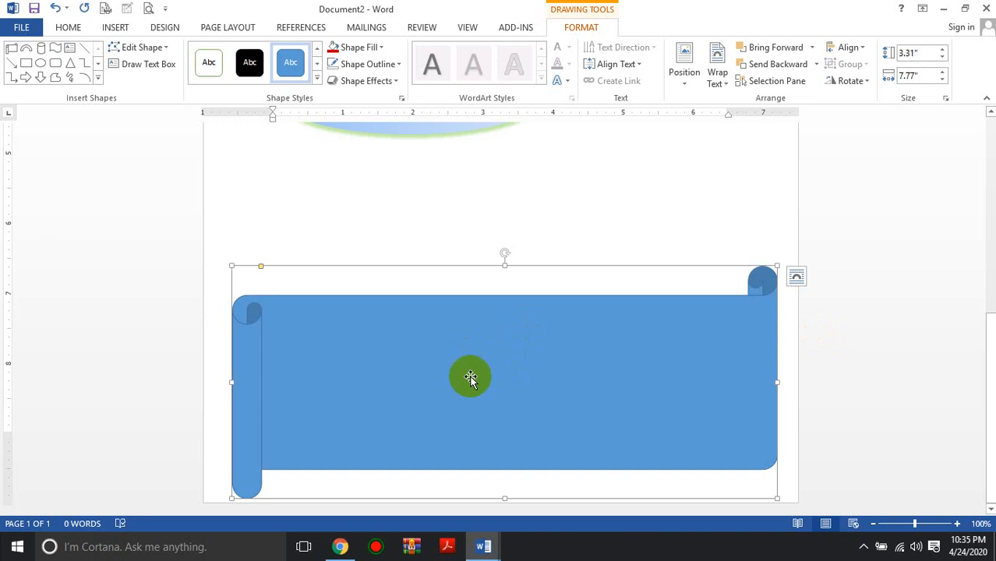
pyautogui.click(530, 324)
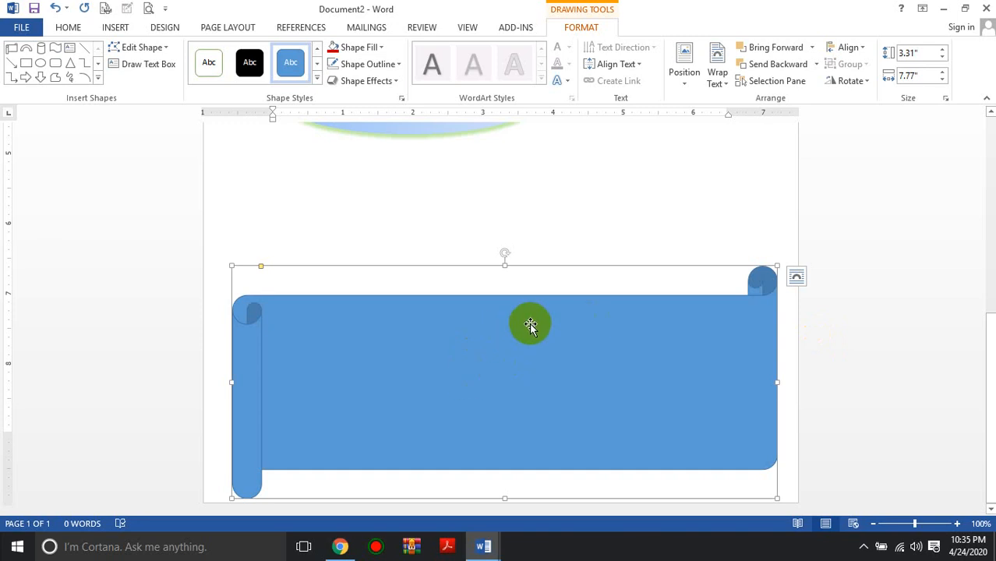
pyautogui.rightClick(529, 323)
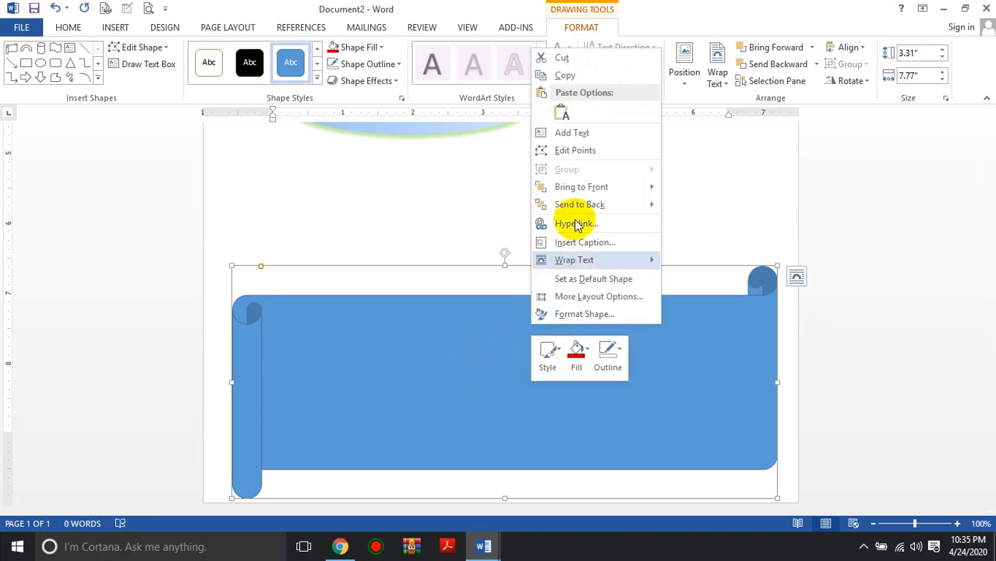
pyautogui.click(571, 133)
pyautogui.click(435, 333)
pyautogui.click(515, 378)
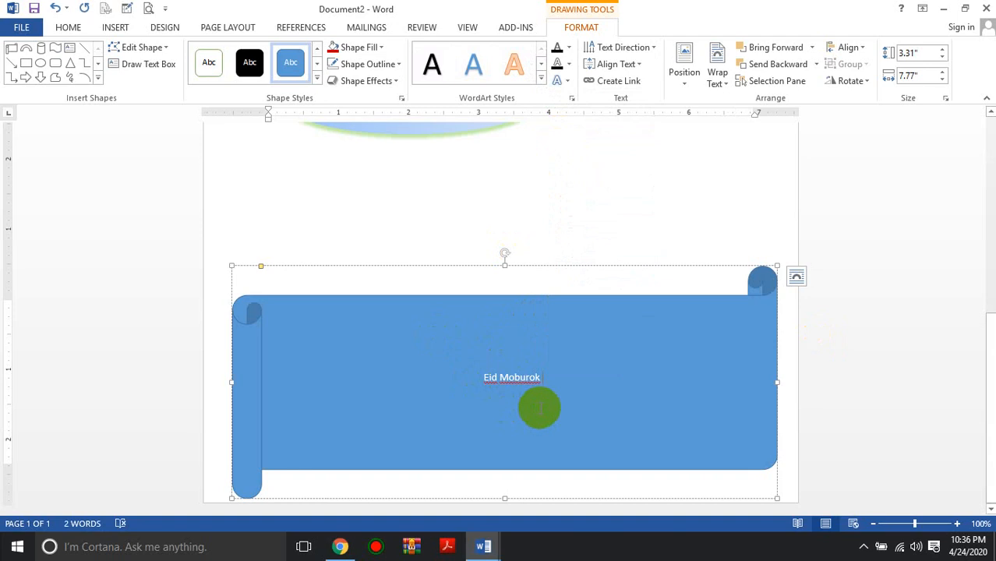
# Step: Correct the banner's misspelled second word to the suggested spelling "Mubarak"
pyautogui.rightClick(519, 378)
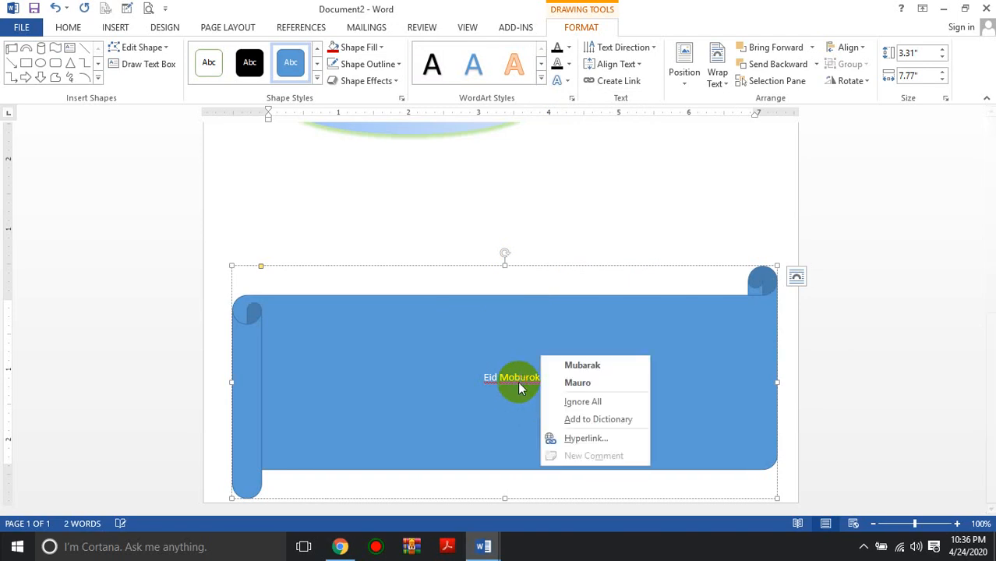
pyautogui.click(578, 366)
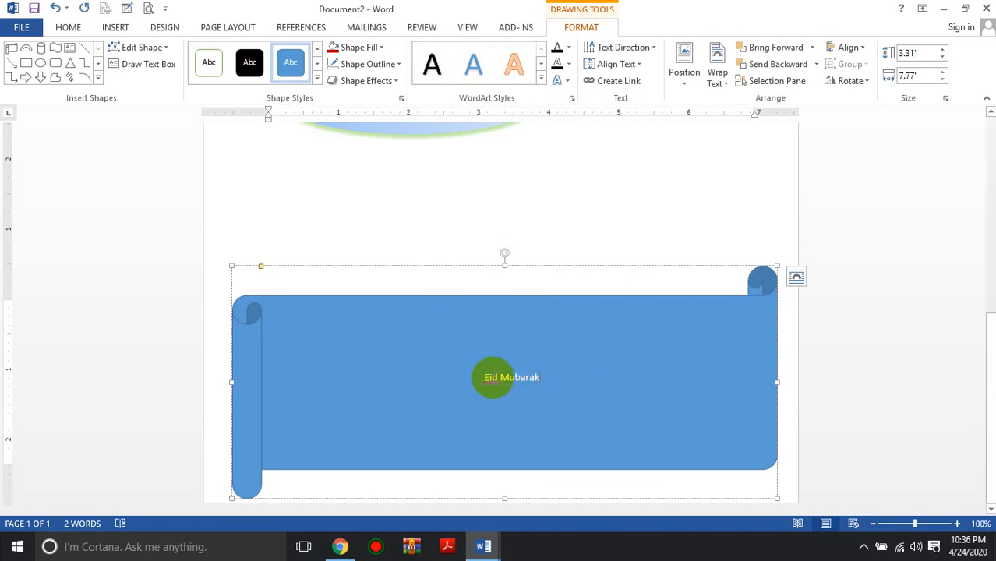
pyautogui.rightClick(491, 380)
pyautogui.click(477, 381)
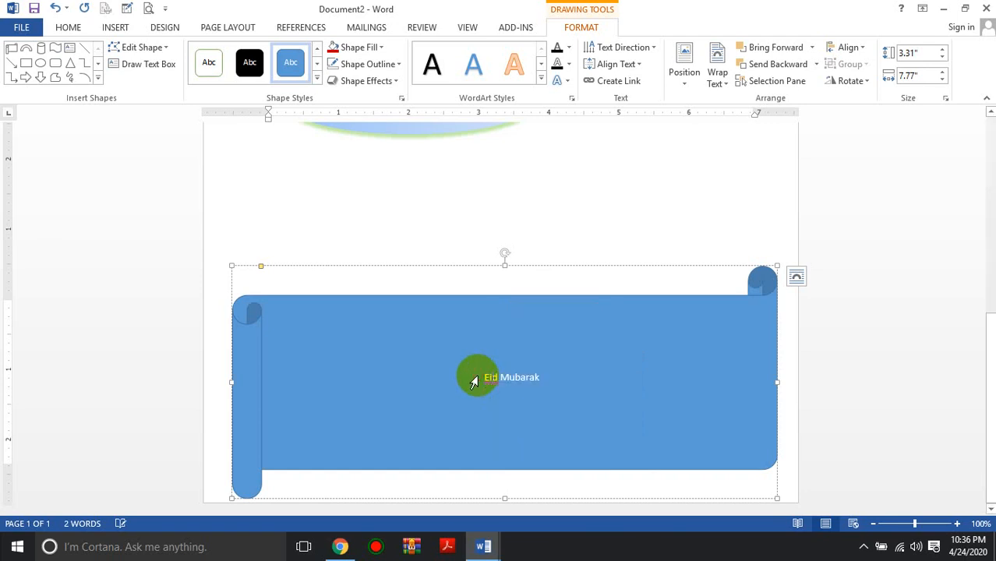
# Step: Enlarge the banner text "Eid Mubarak" to 90 pt, keeping the text selected
pyautogui.moveTo(544, 378); pyautogui.dragTo(409, 382)
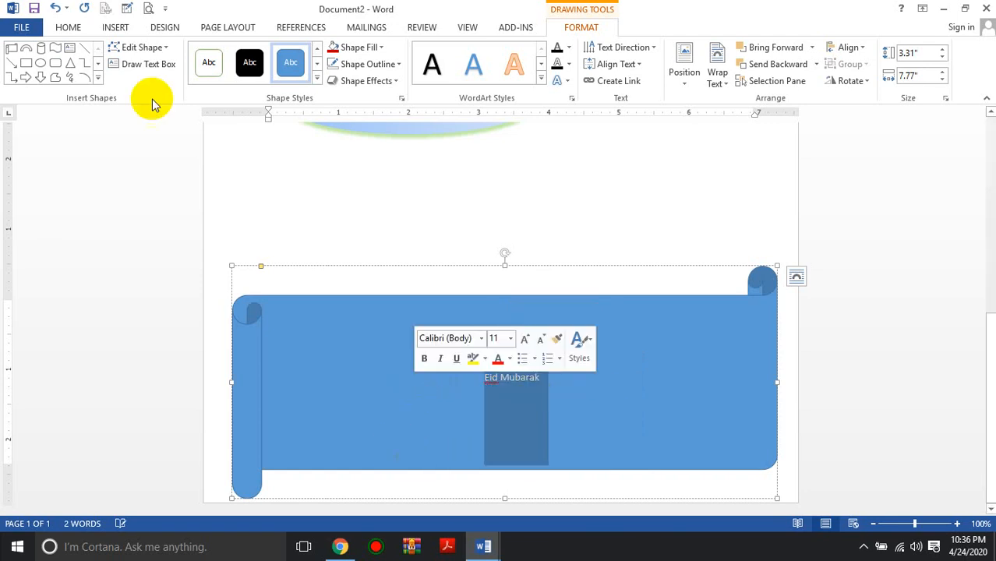
pyautogui.click(69, 28)
pyautogui.click(231, 53)
pyautogui.click(231, 52)
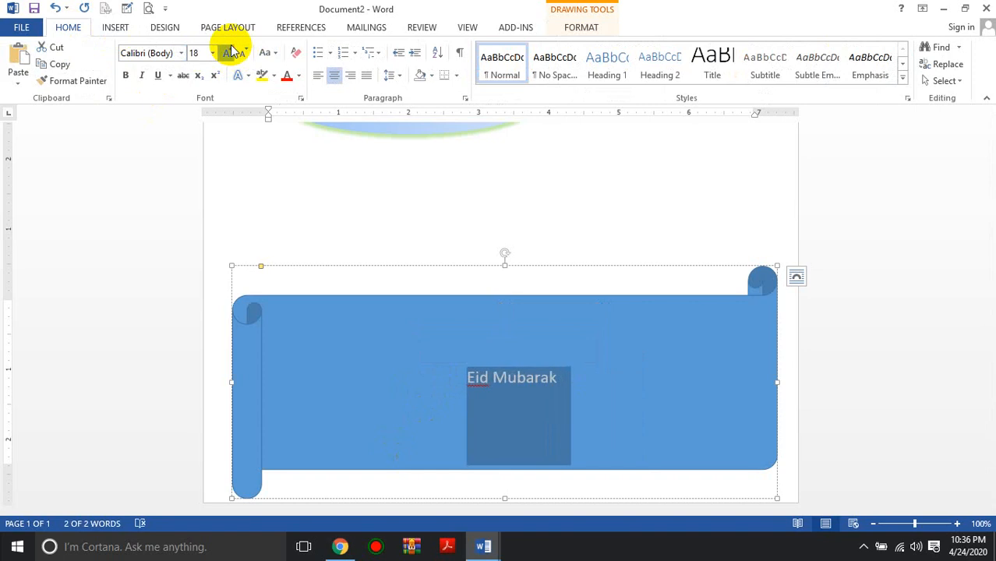
pyautogui.click(231, 52)
pyautogui.click(232, 53)
pyautogui.click(233, 52)
pyautogui.click(233, 52)
pyautogui.click(233, 52)
pyautogui.click(234, 53)
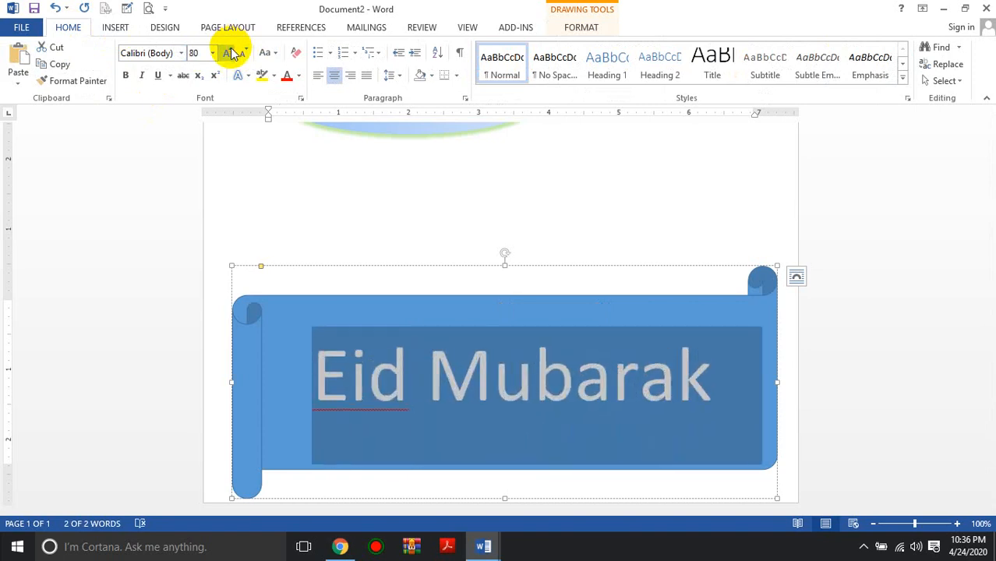
pyautogui.click(232, 52)
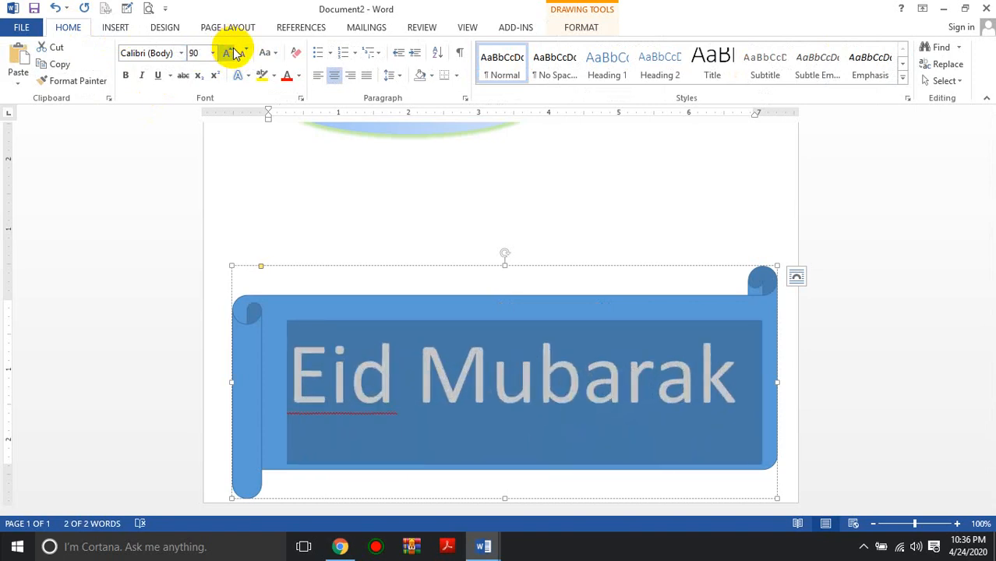
pyautogui.click(585, 31)
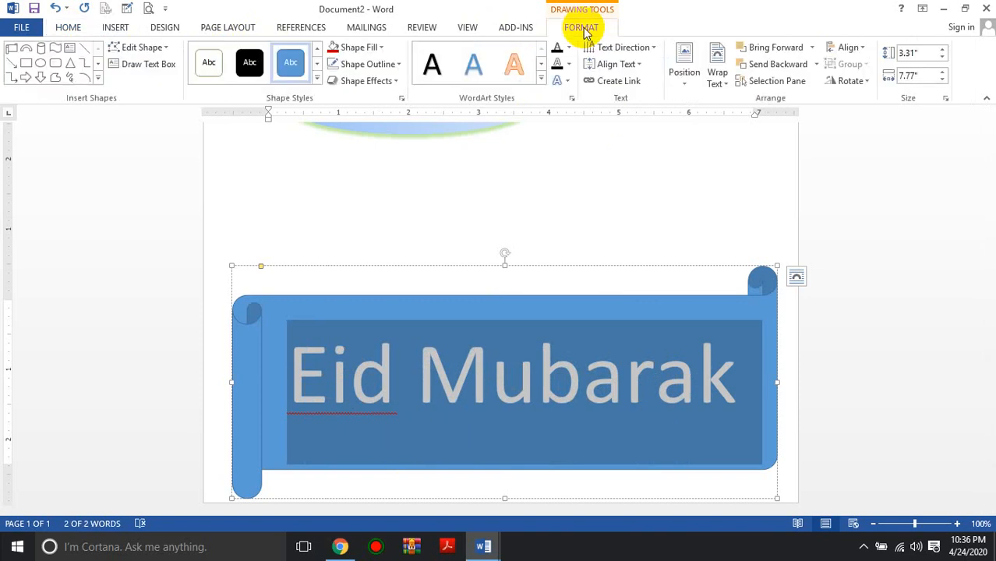
# Step: Apply a WordArt style to the banner text "Eid Mubarak" and set it in Times New Roman at 80 pt
pyautogui.click(541, 81)
pyautogui.click(551, 109)
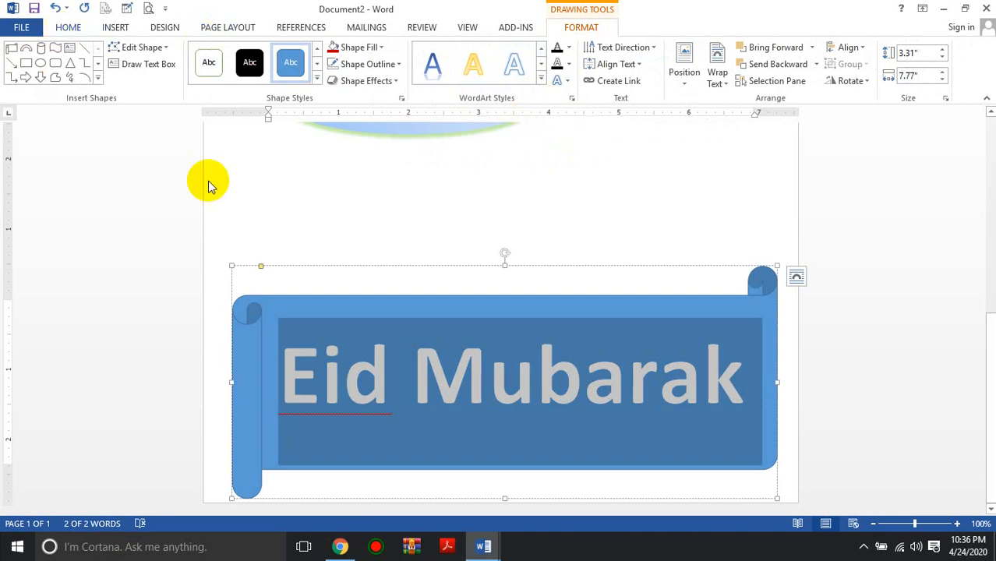
pyautogui.click(67, 27)
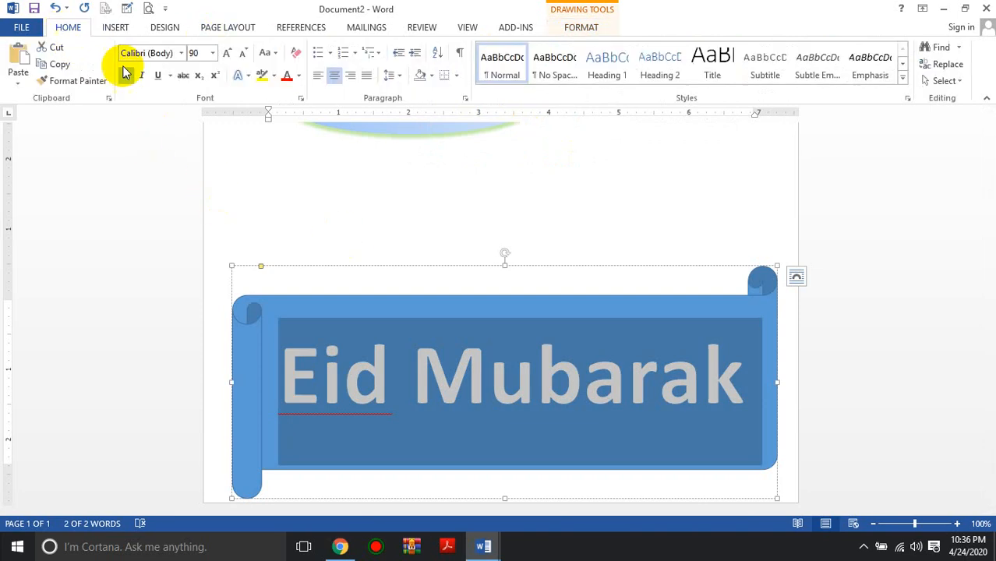
pyautogui.click(182, 52)
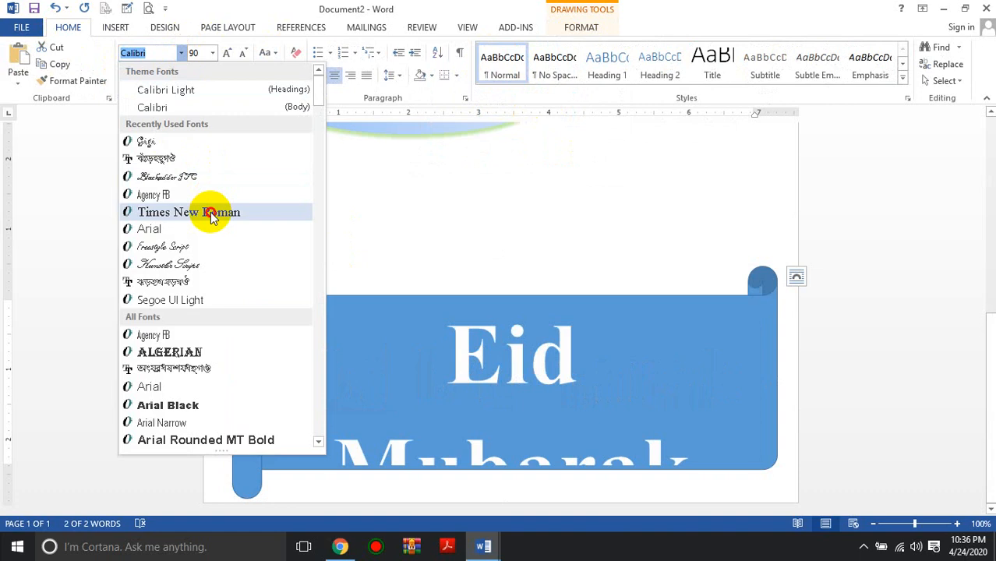
pyautogui.click(209, 211)
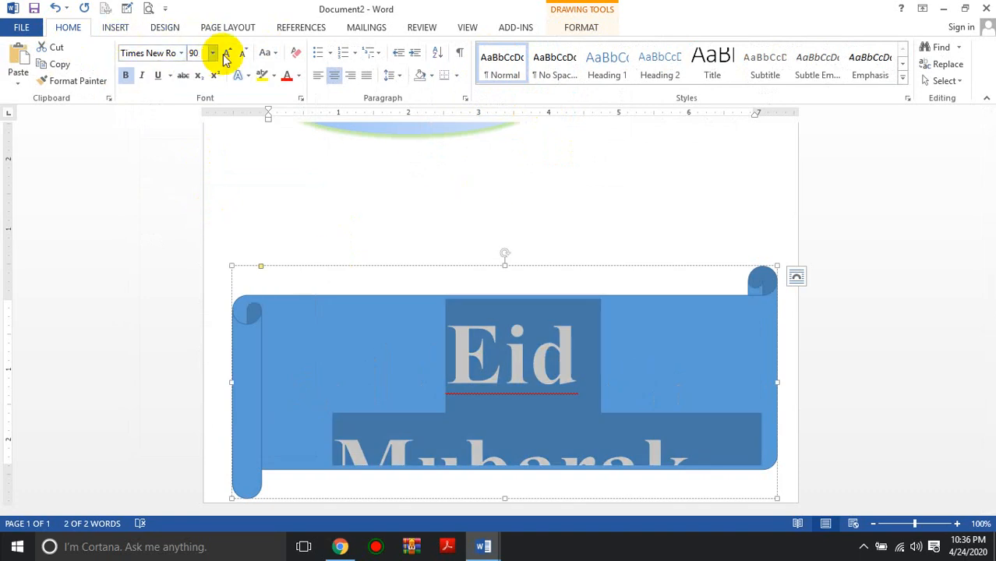
pyautogui.click(244, 53)
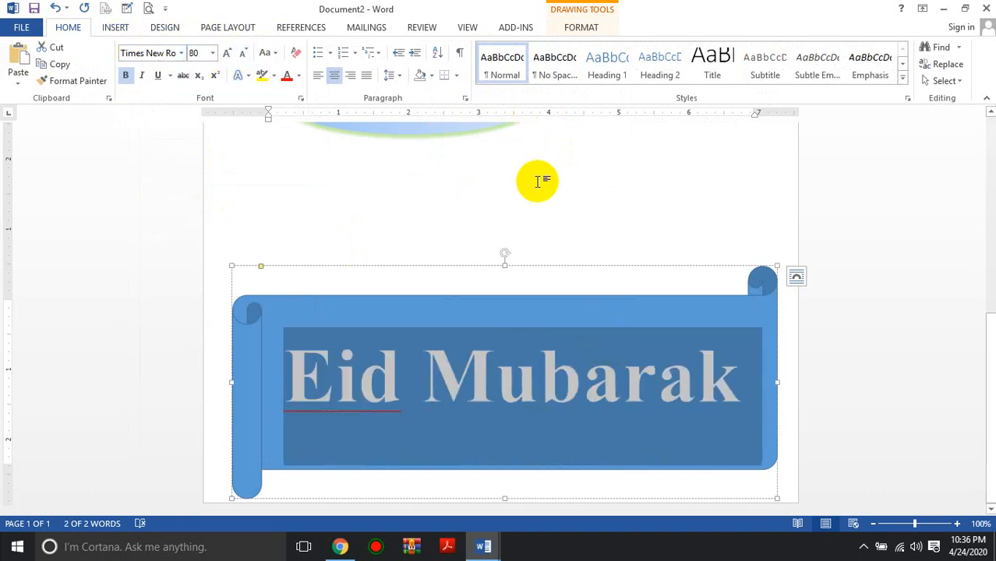
# Step: Remove the outline of the banner text, and try the Long Dash style for its outline
pyautogui.click(592, 30)
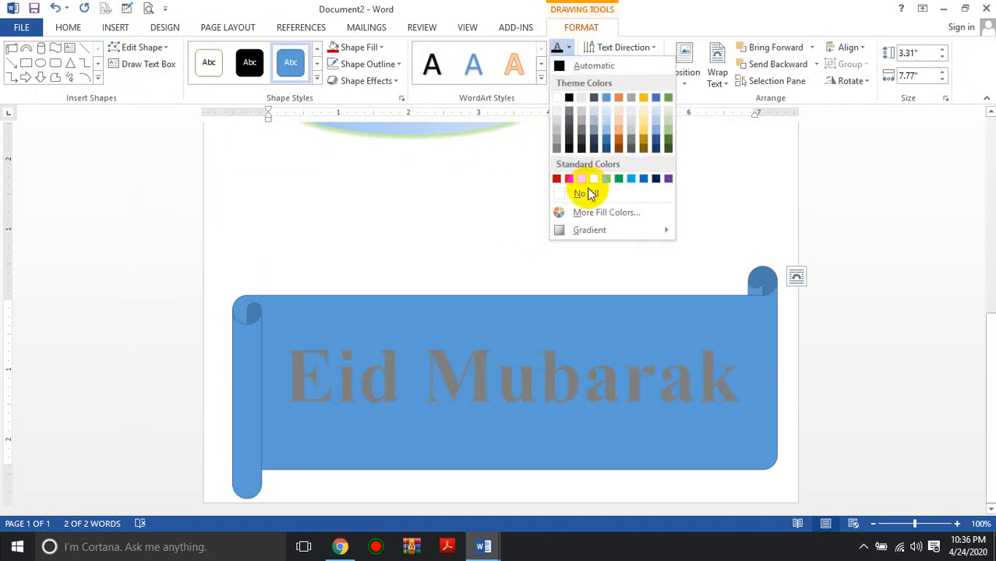
pyautogui.click(544, 19)
pyautogui.click(567, 64)
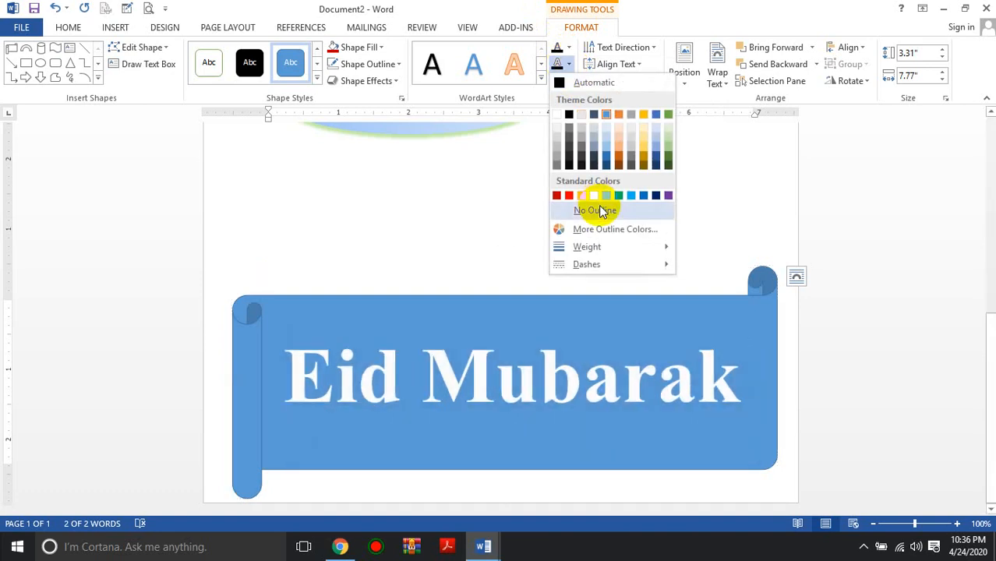
pyautogui.click(598, 205)
pyautogui.click(570, 64)
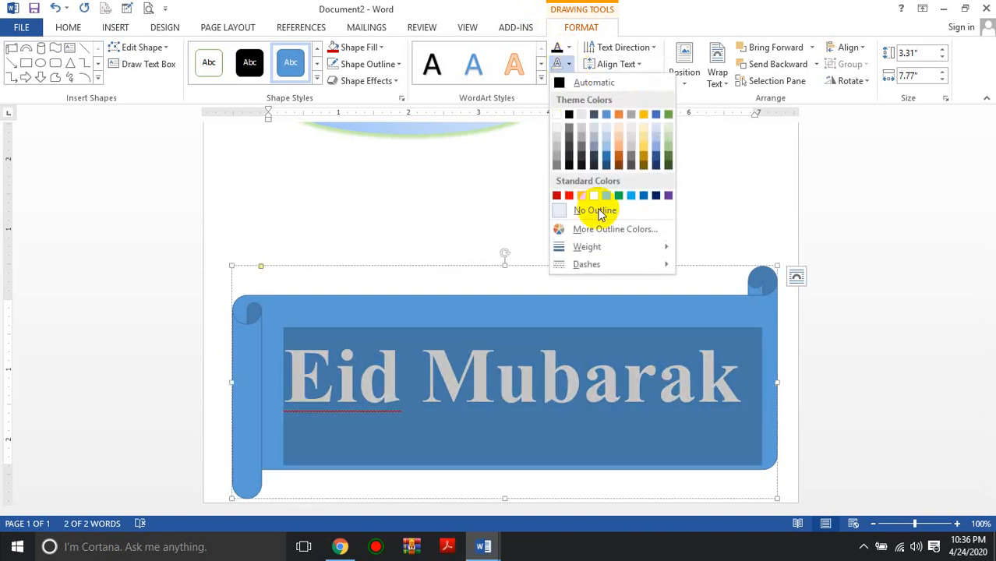
pyautogui.moveTo(620, 265)
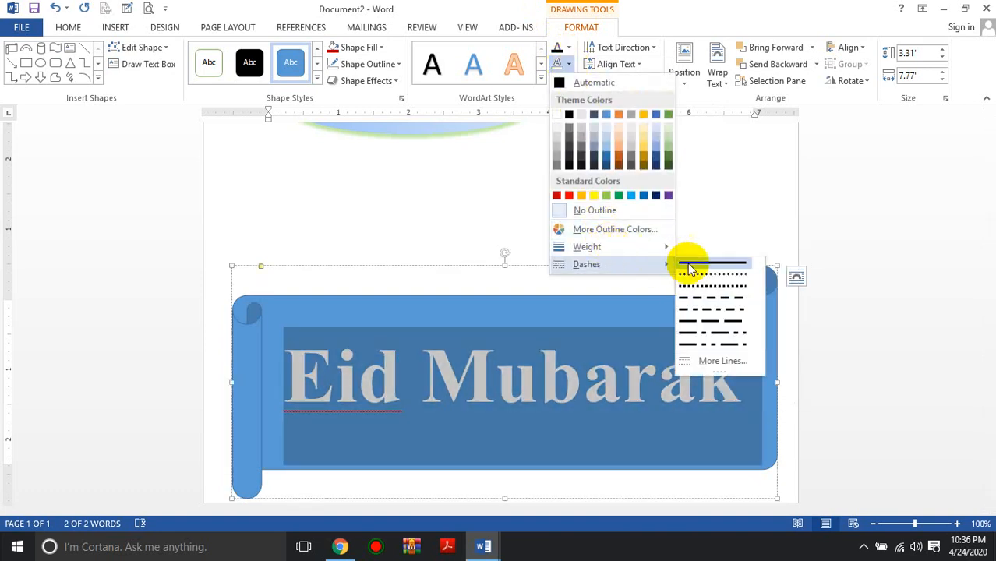
pyautogui.click(715, 322)
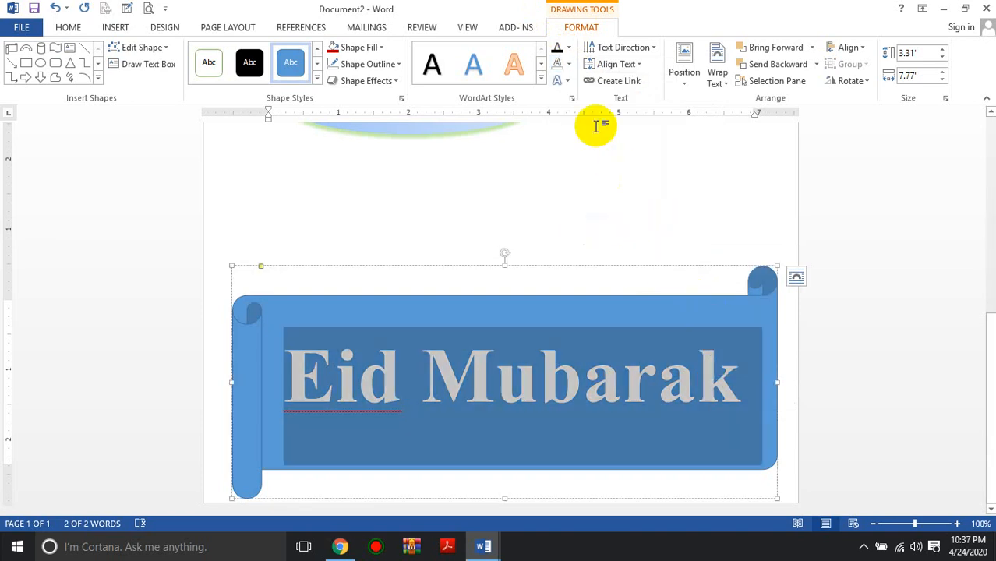
pyautogui.click(568, 46)
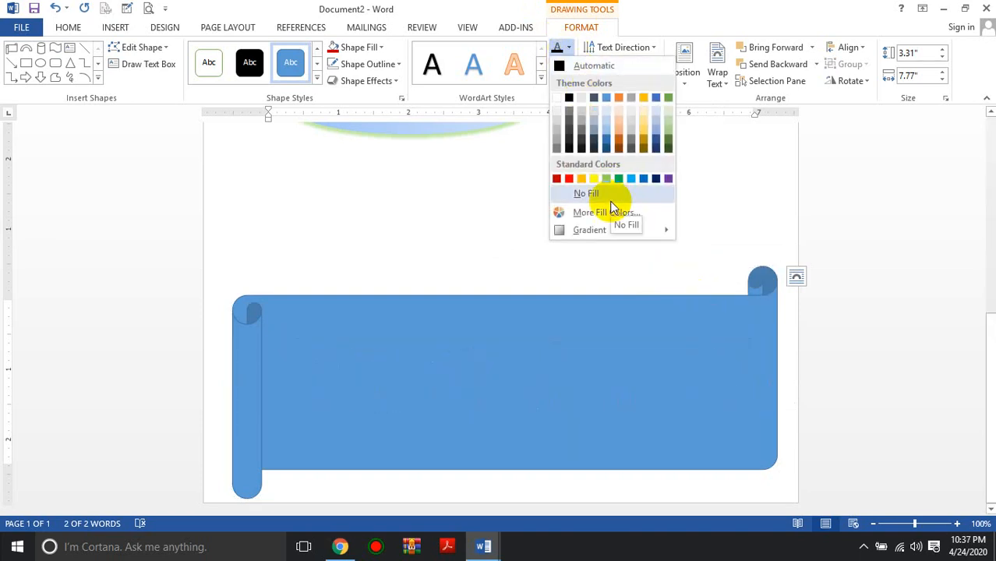
pyautogui.click(585, 318)
pyautogui.click(586, 319)
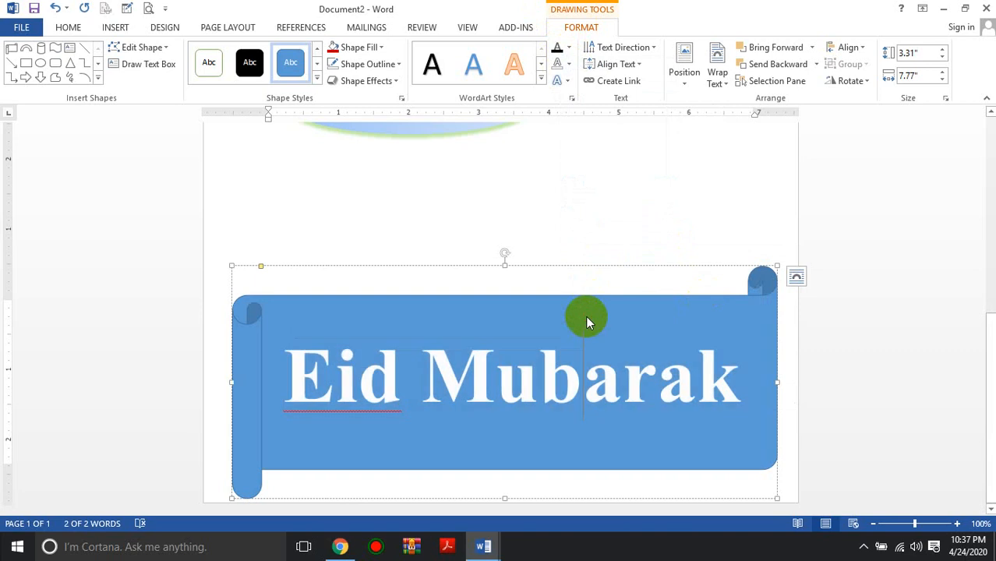
pyautogui.tripleClick(585, 316)
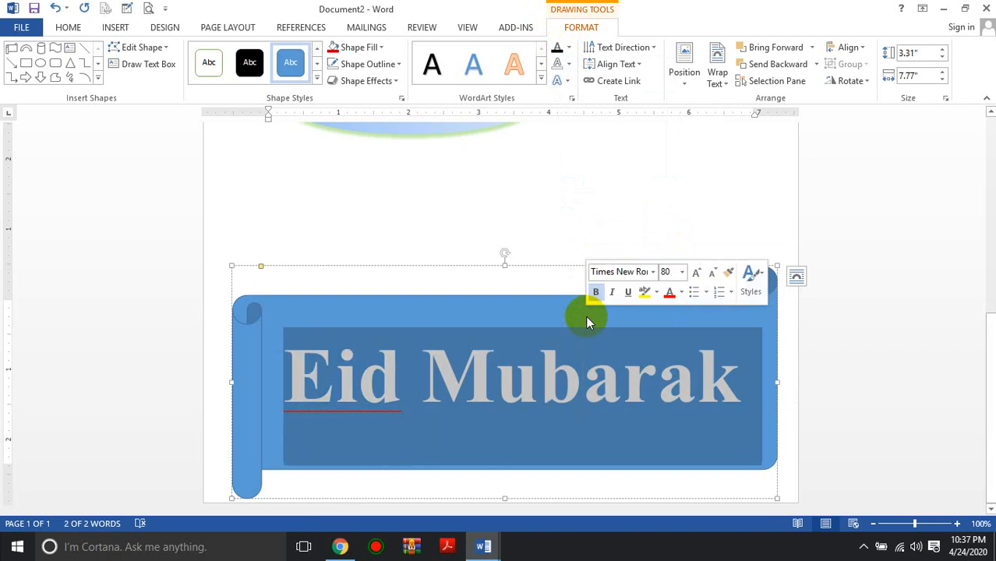
pyautogui.click(802, 200)
pyautogui.scroll(-4, 680, 285)
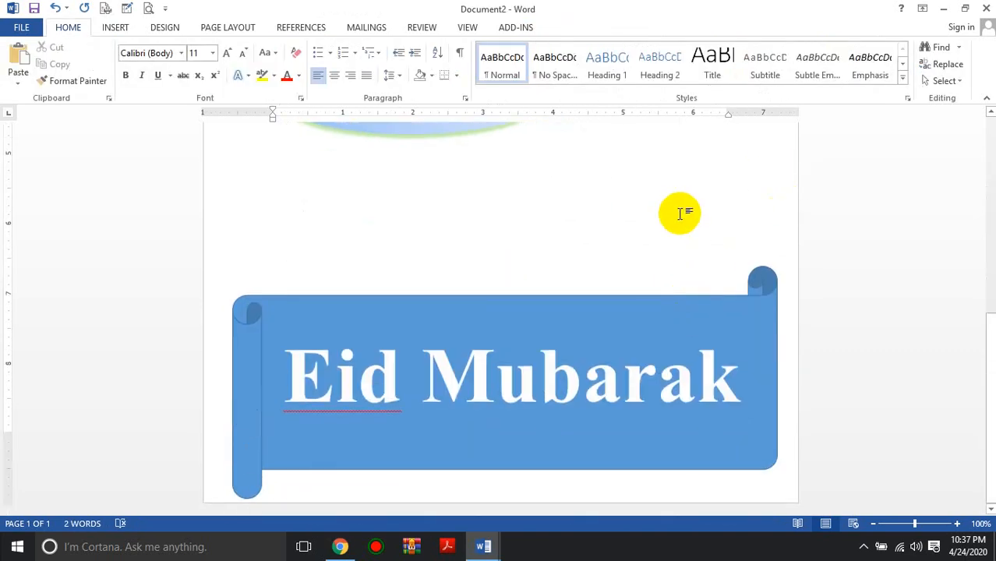
pyautogui.click(630, 364)
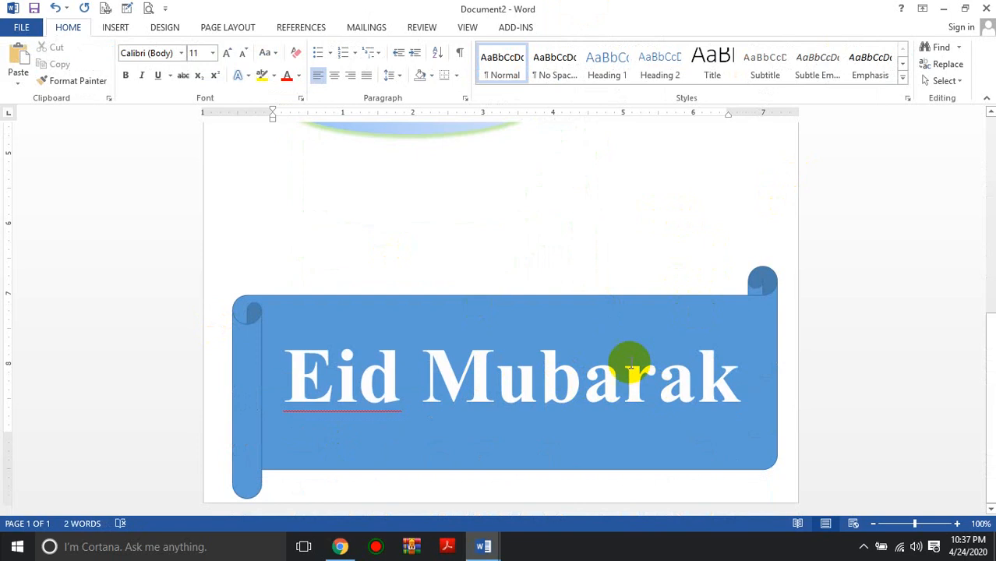
pyautogui.doubleClick(578, 315)
pyautogui.click(491, 310)
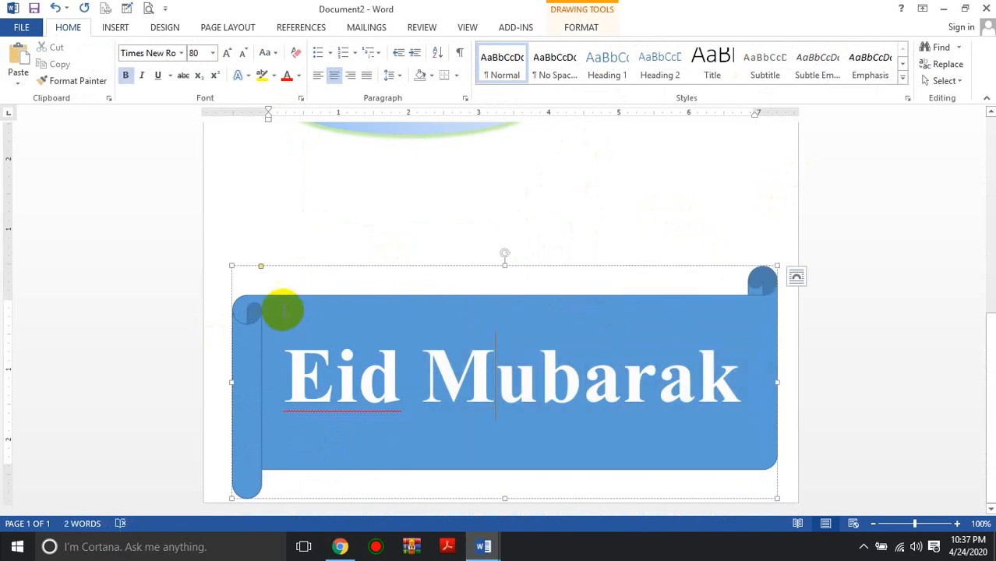
# Step: Fill the scroll banner shape with white from the theme colors
pyautogui.click(245, 343)
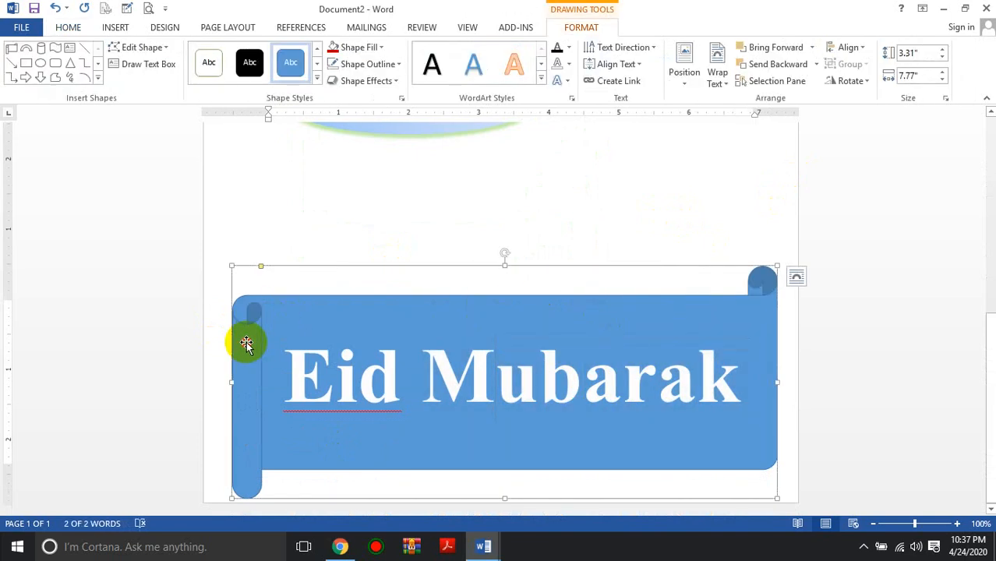
pyautogui.click(571, 49)
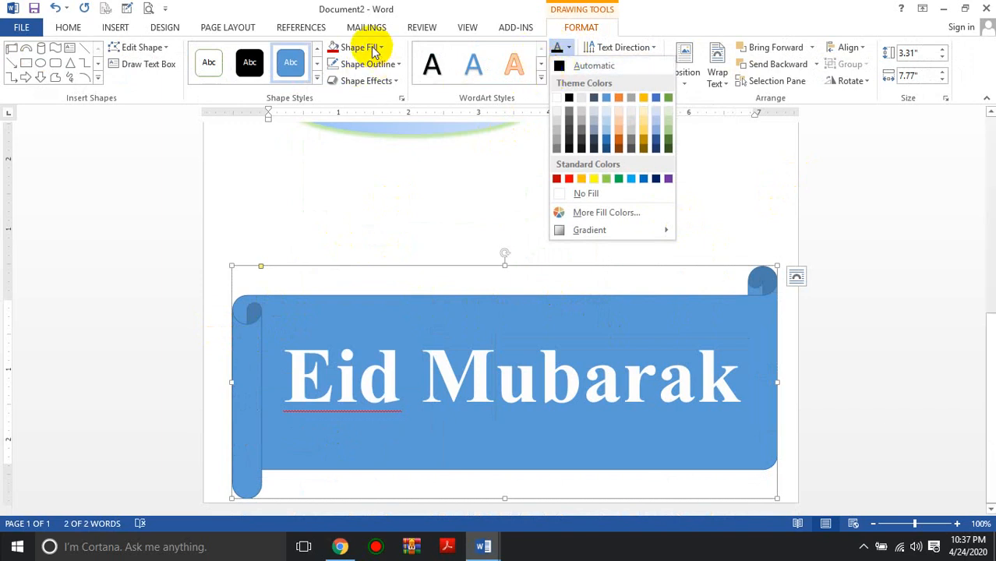
pyautogui.click(362, 47)
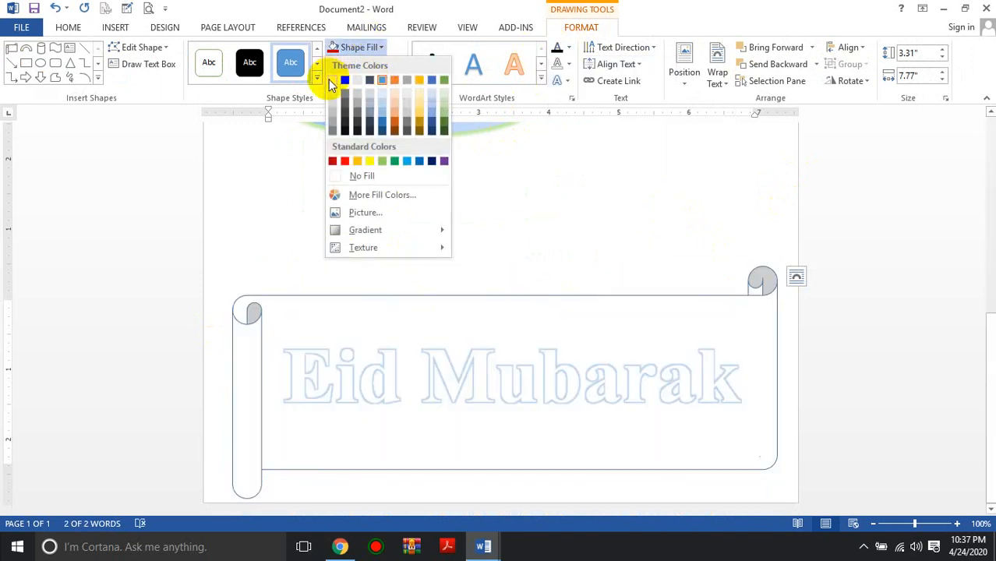
pyautogui.click(334, 80)
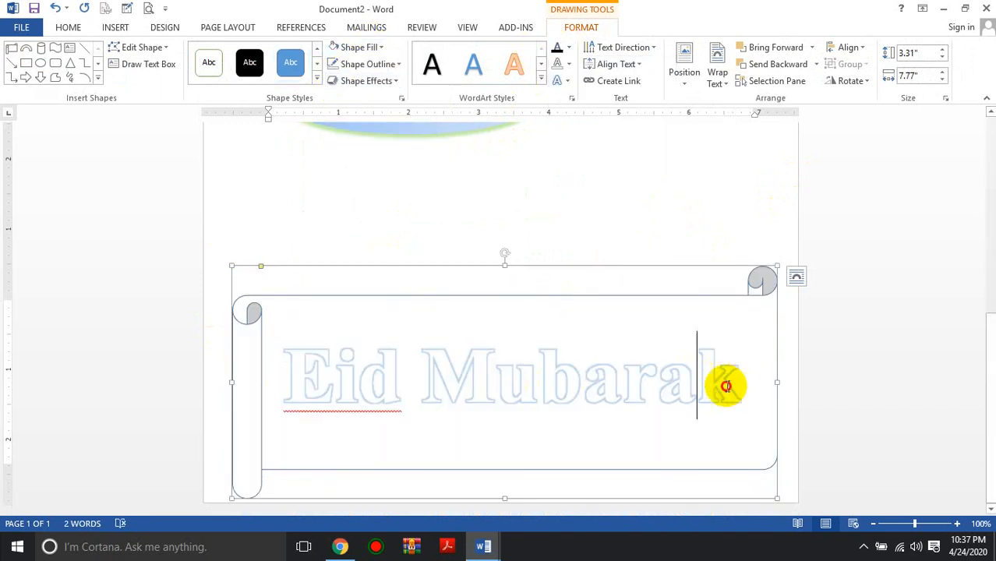
# Step: Set the outline of the banner text "Eid Mubarak" to the Dash style and deselect the banner
pyautogui.moveTo(725, 385); pyautogui.dragTo(295, 405)
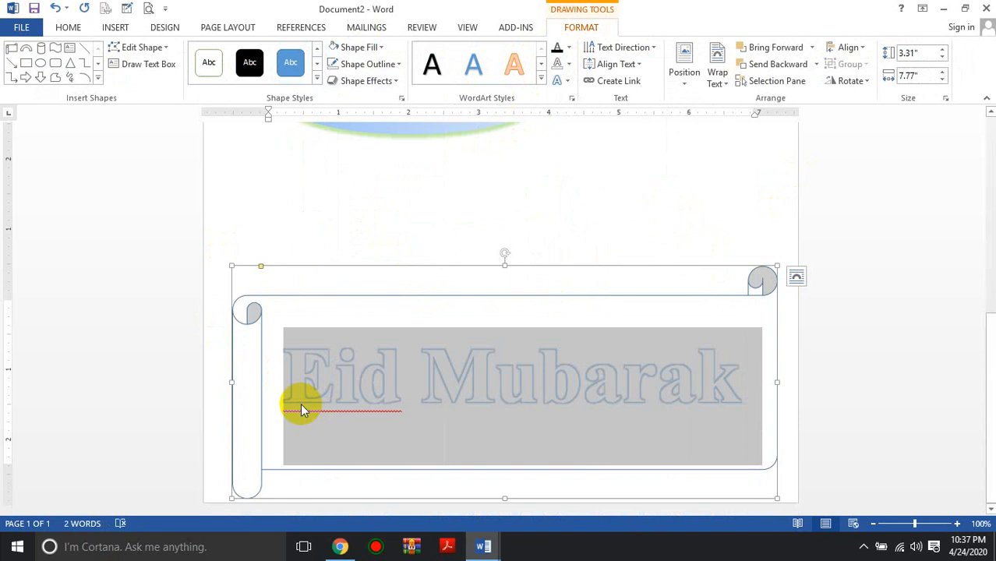
pyautogui.click(570, 65)
pyautogui.moveTo(638, 264)
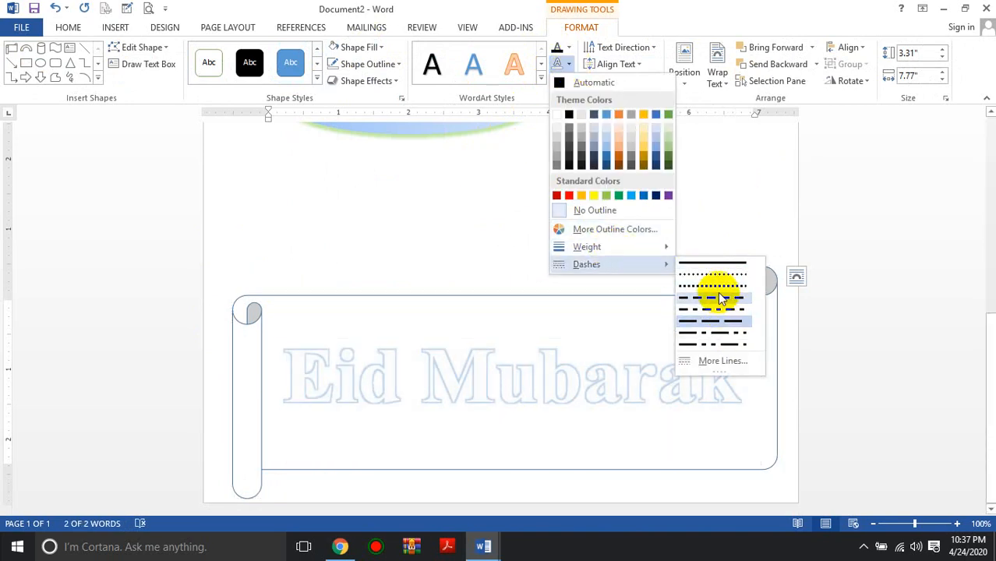
pyautogui.click(720, 298)
pyautogui.click(377, 432)
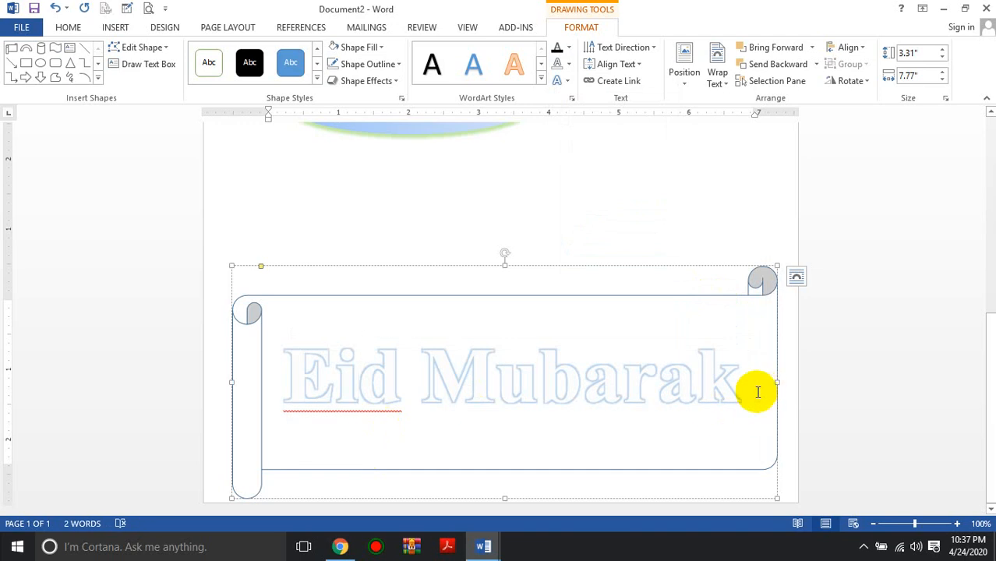
pyautogui.click(744, 388)
pyautogui.click(878, 383)
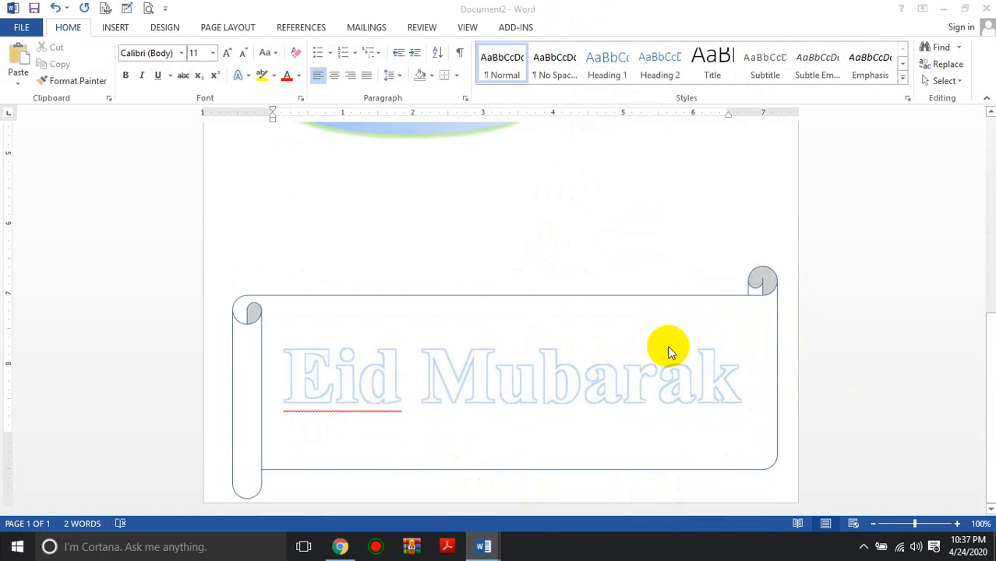
# Step: Create a new blank document and draw a rounded rectangle about 2.17" high and 1.96" wide near the page's upper-right corner
pyautogui.hotkey('ctrl', 'n')
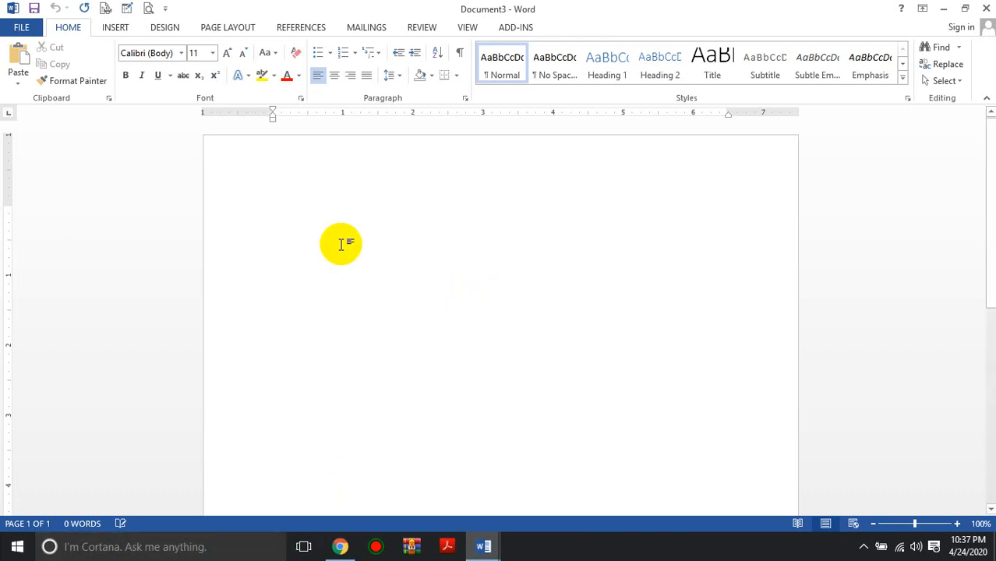
pyautogui.click(119, 29)
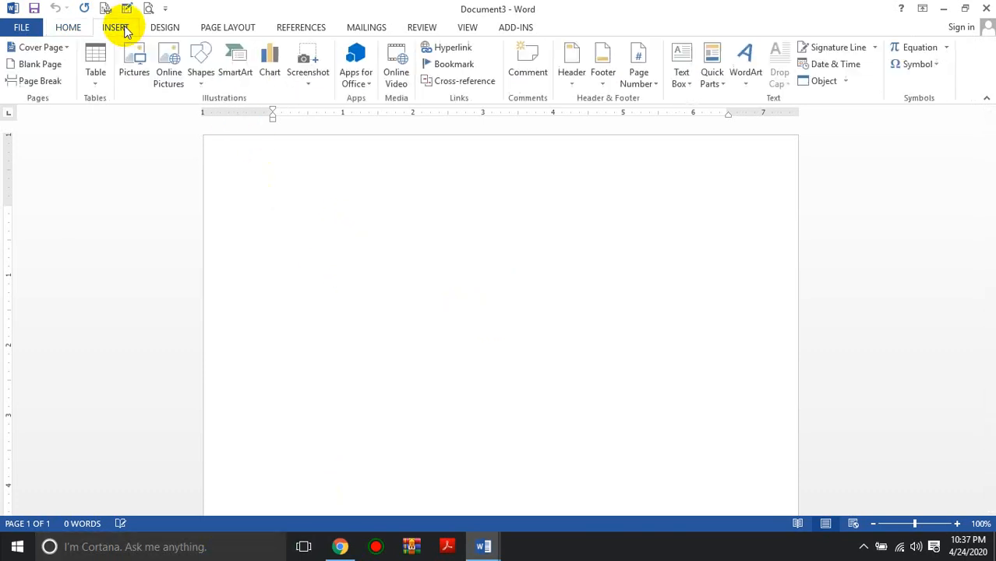
pyautogui.click(200, 66)
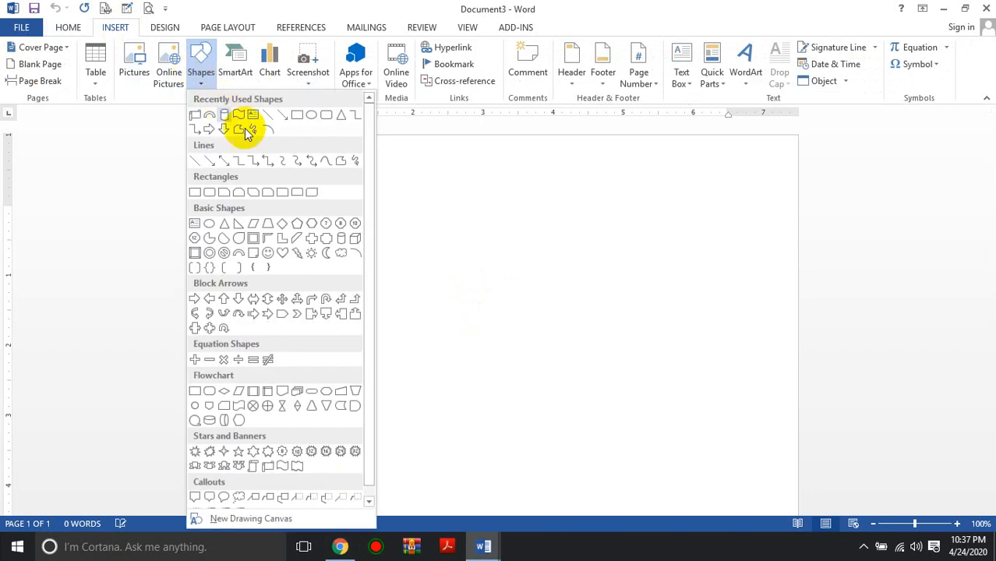
pyautogui.click(326, 116)
pyautogui.moveTo(629, 153); pyautogui.dragTo(764, 304)
pyautogui.moveTo(724, 220); pyautogui.dragTo(743, 243)
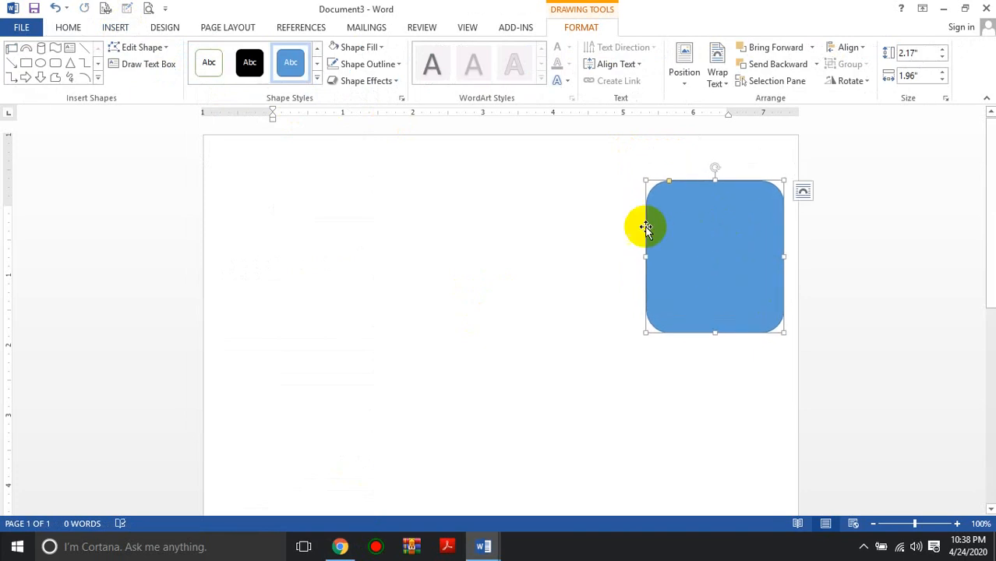
# Step: Fill the rounded rectangle with the picture "Profile Photos" from the Downloads folder, working offline
pyautogui.click(356, 49)
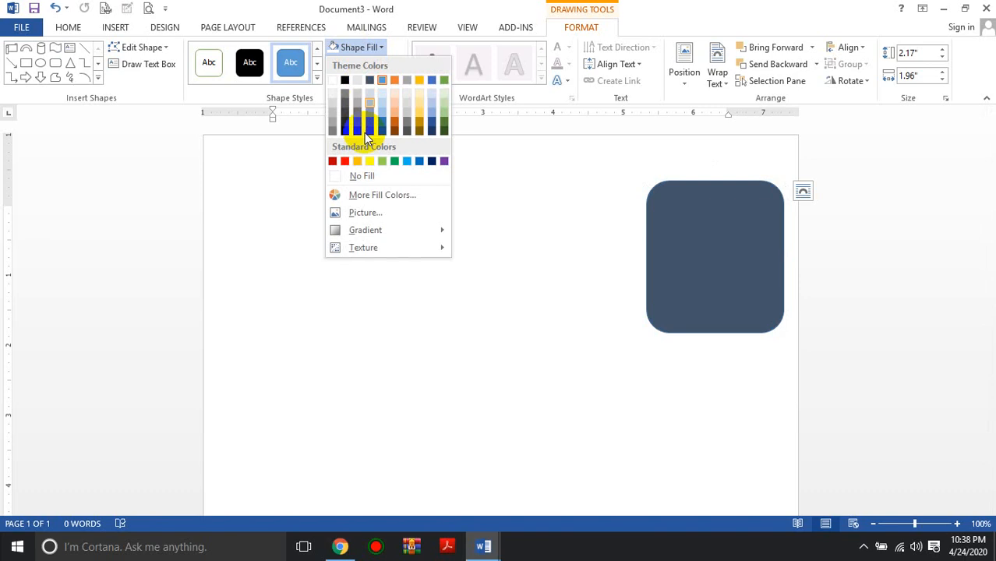
pyautogui.click(370, 216)
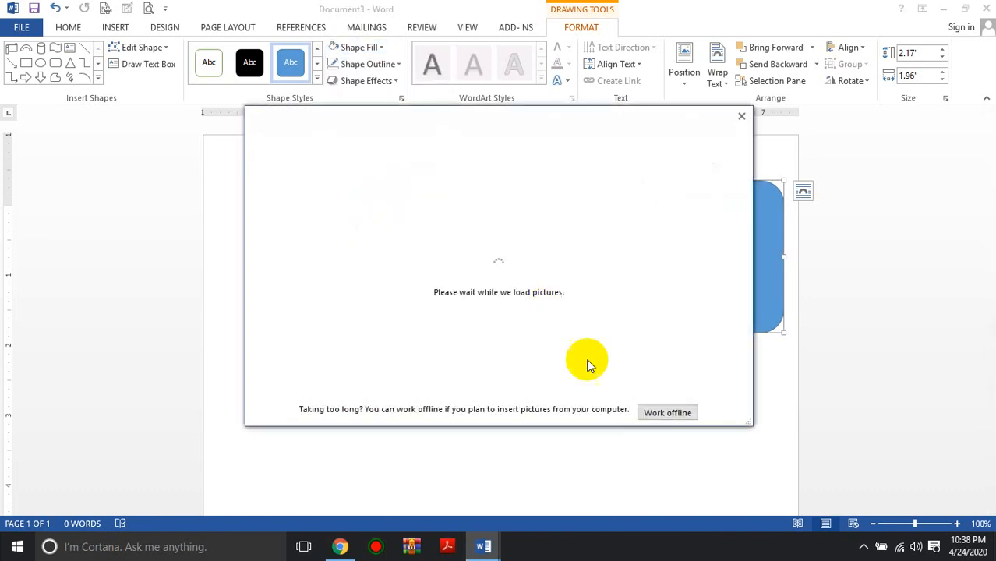
pyautogui.click(664, 414)
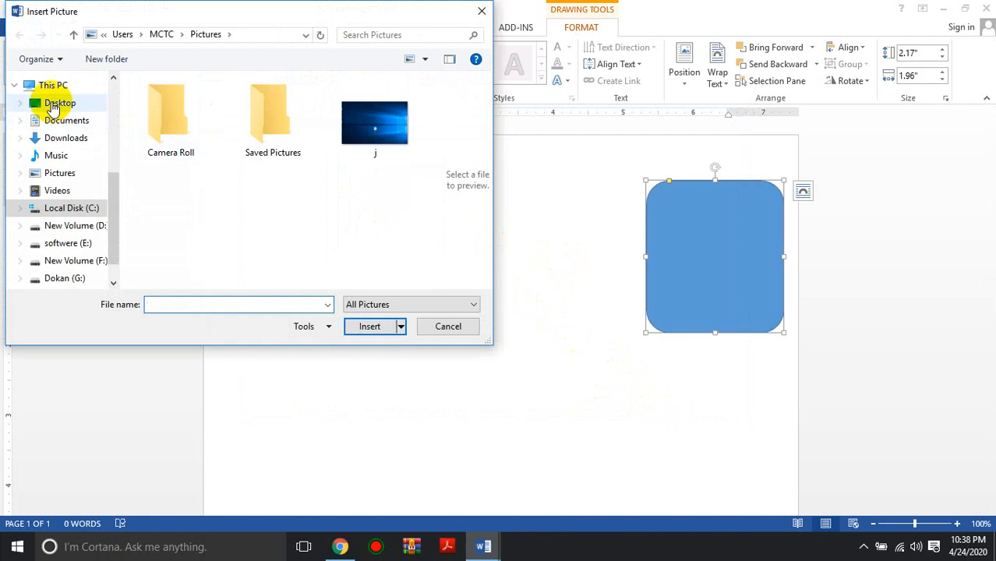
pyautogui.click(67, 138)
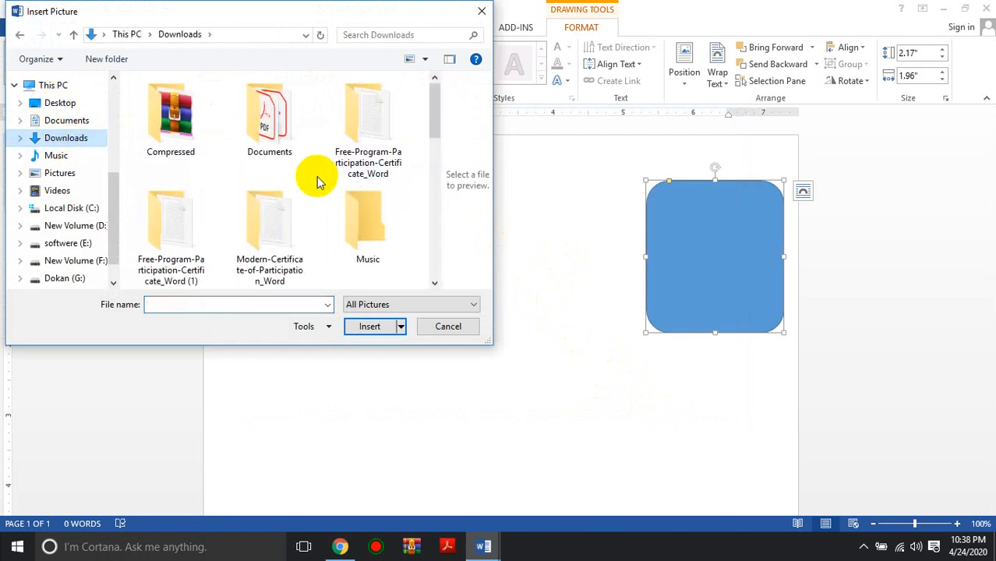
pyautogui.scroll(-2, 320, 179)
pyautogui.scroll(-3, 323, 191)
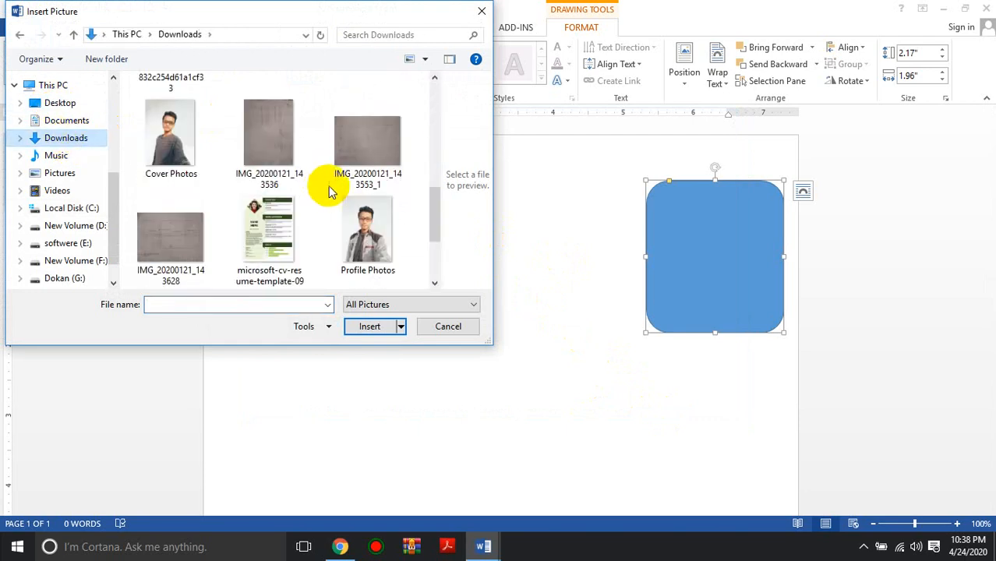
pyautogui.doubleClick(362, 224)
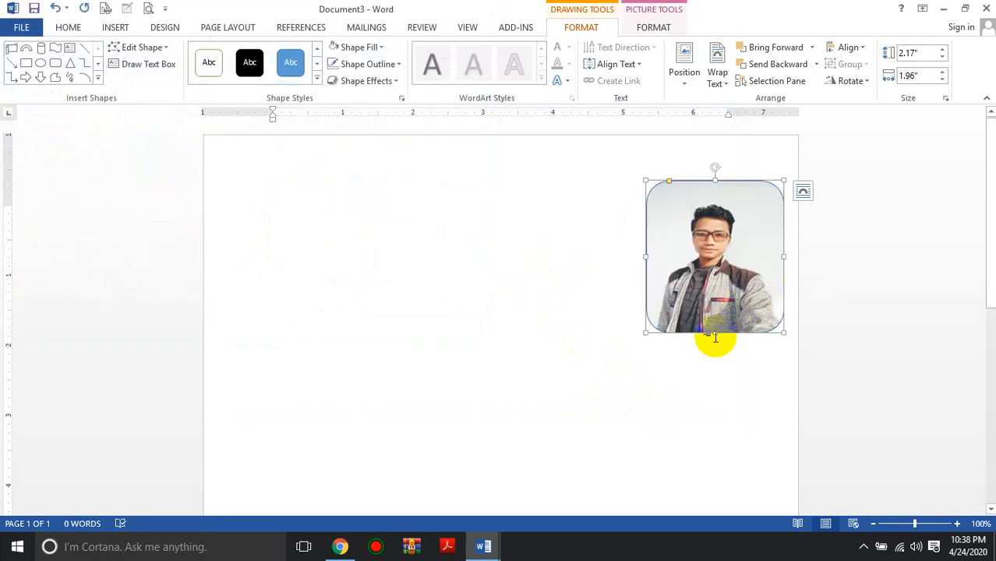
# Step: Reduce the height of the picture-filled rounded rectangle and narrow it to about 1.52" wide, then deselect it
pyautogui.moveTo(715, 332); pyautogui.dragTo(715, 307)
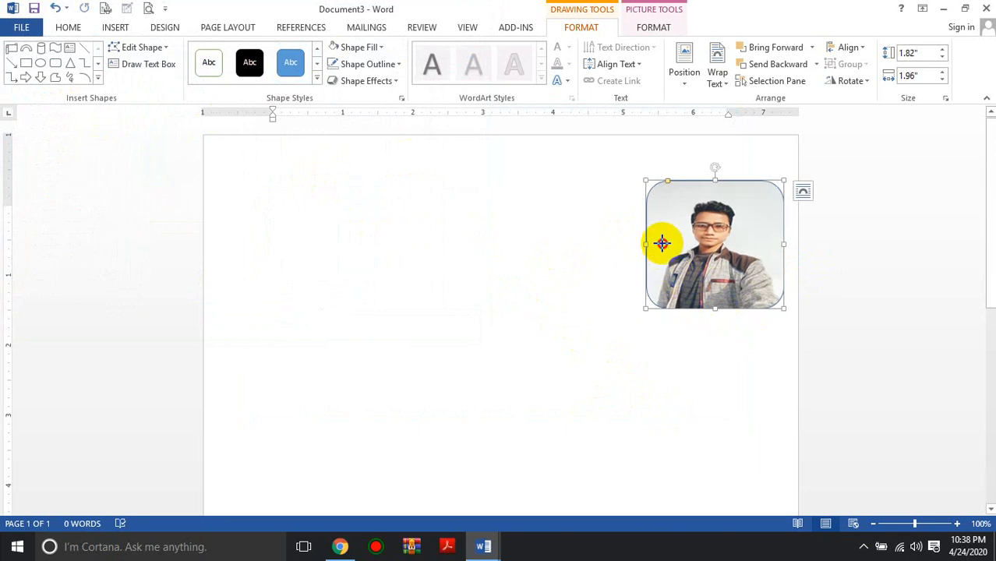
pyautogui.moveTo(662, 243); pyautogui.dragTo(675, 243)
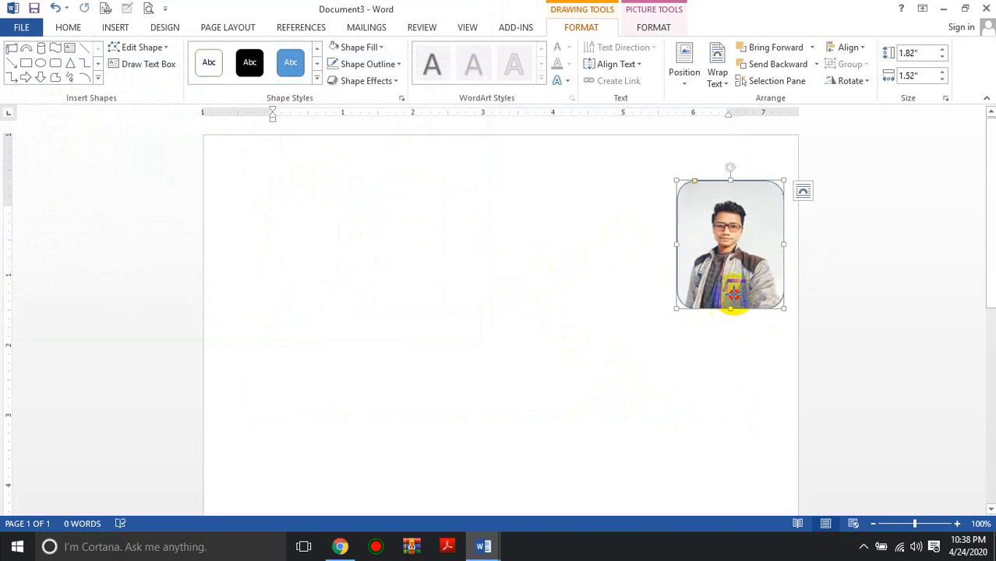
pyautogui.moveTo(730, 308); pyautogui.dragTo(730, 289)
pyautogui.click(715, 354)
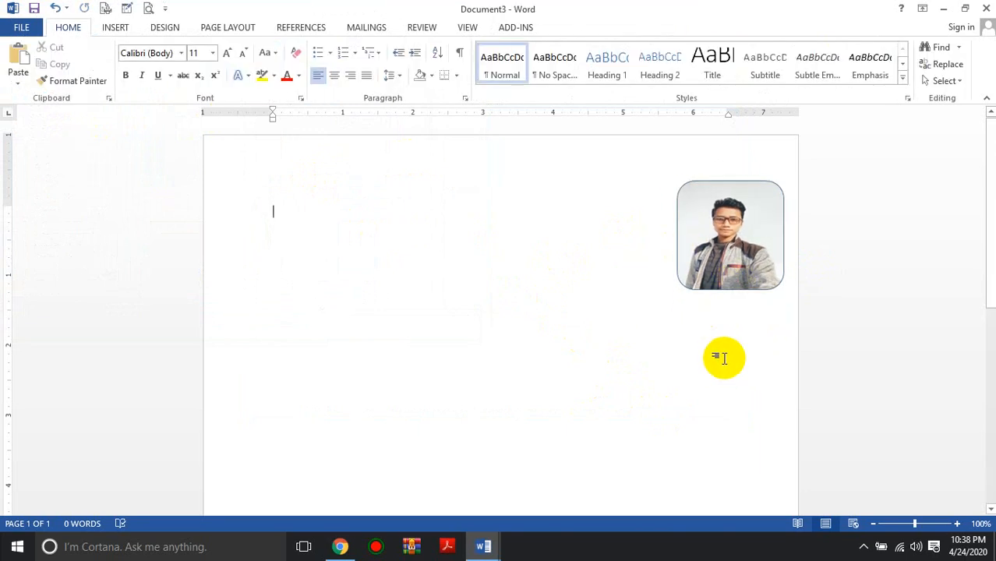